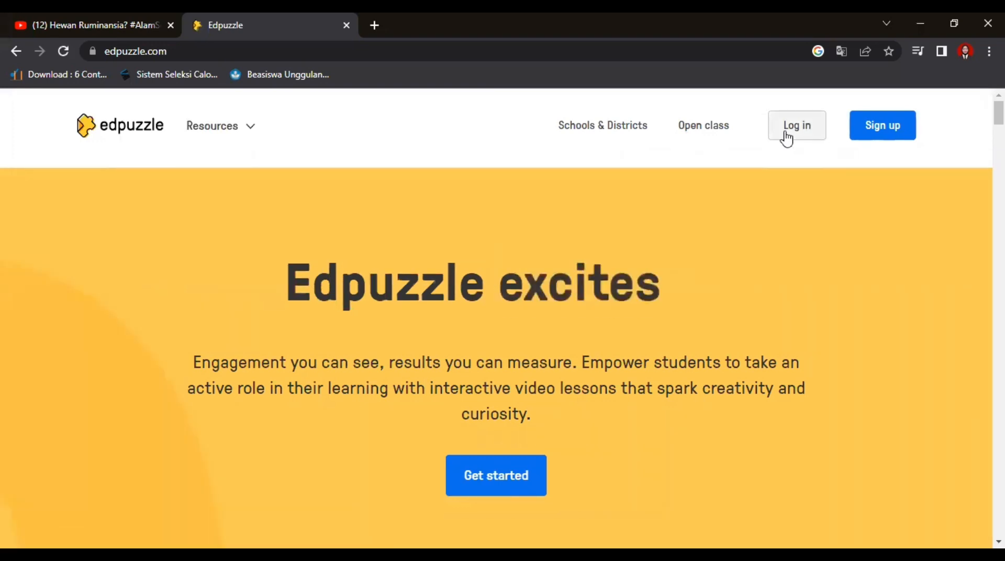
- Start signing up for a teacher account using Google sign-in
{"action": "left_click", "coordinate": [868, 130]}
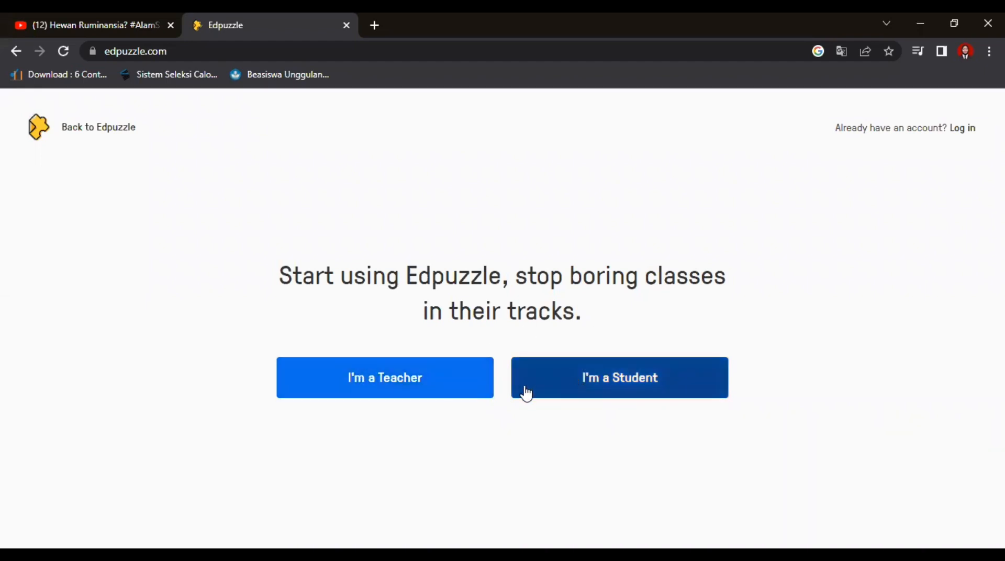
{"action": "left_click", "coordinate": [353, 380]}
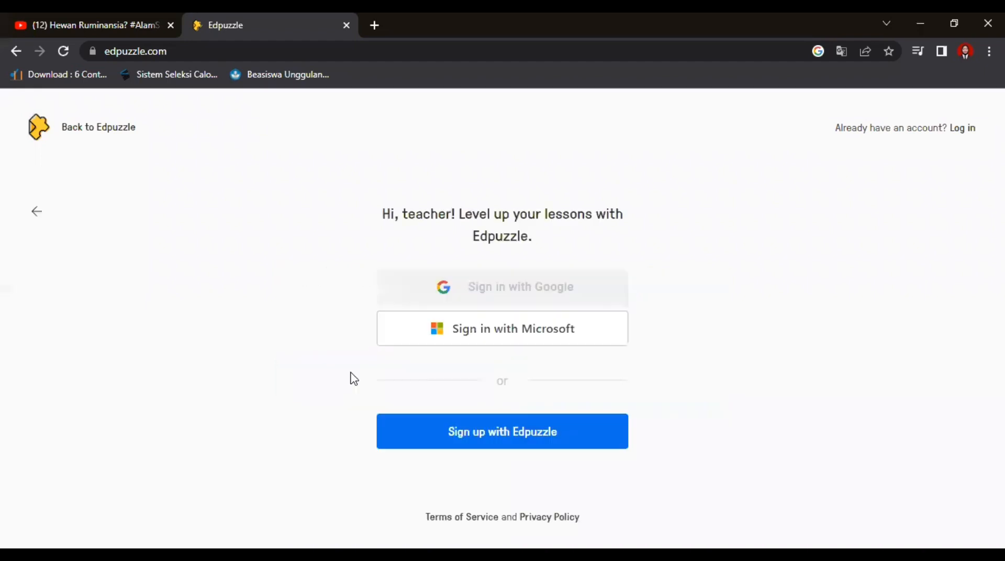
{"action": "left_click", "coordinate": [485, 287]}
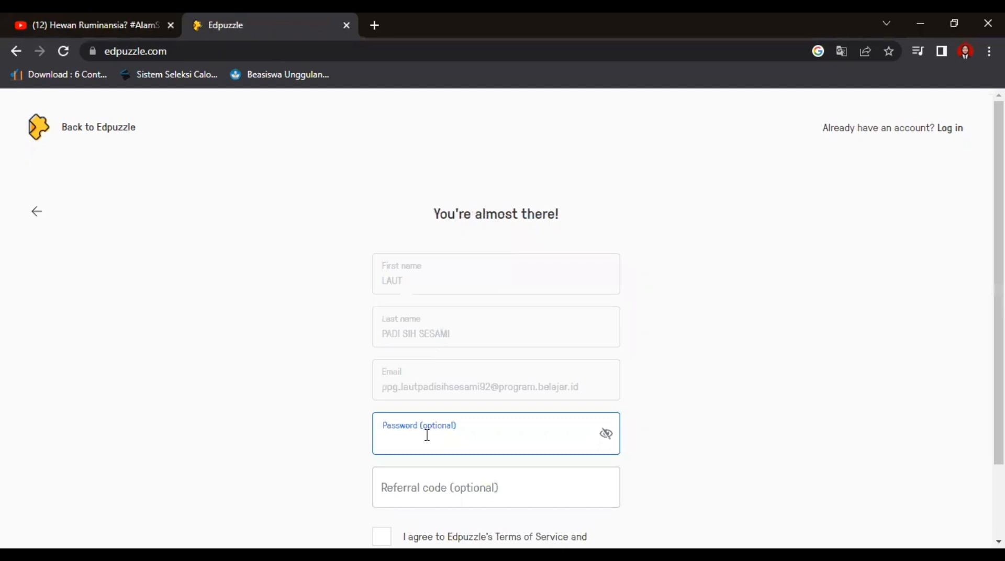
- Enter the account password, agree to the Terms of Service and Privacy Policy, and create the new account
{"action": "left_click", "coordinate": [427, 435]}
{"action": "type", "text": "••••••••"}
{"action": "scroll", "coordinate": [434, 432], "scroll_direction": "down", "scroll_amount": 2}
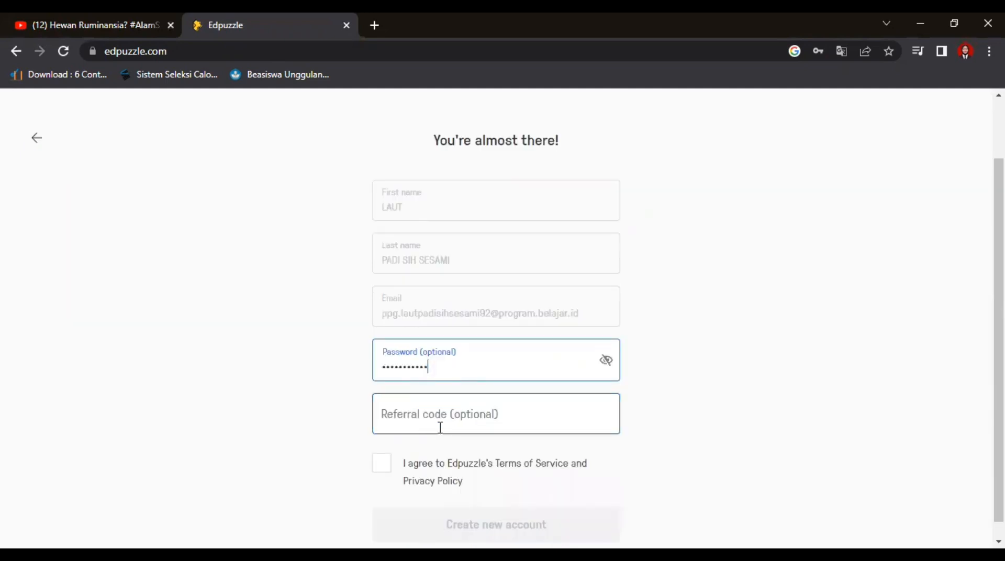
{"action": "left_click", "coordinate": [381, 470]}
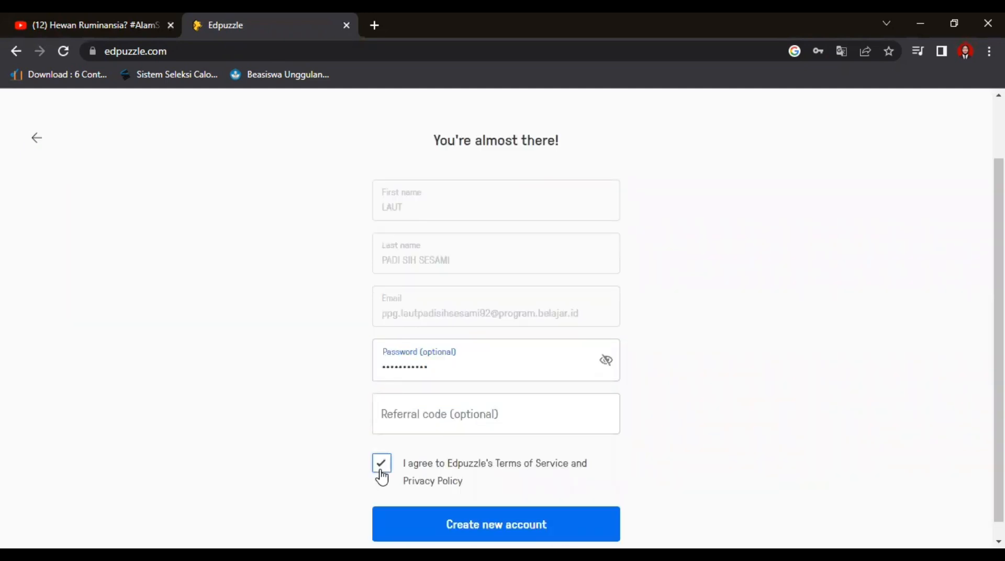
{"action": "scroll", "coordinate": [381, 477], "scroll_direction": "down", "scroll_amount": 1}
{"action": "left_click", "coordinate": [449, 516]}
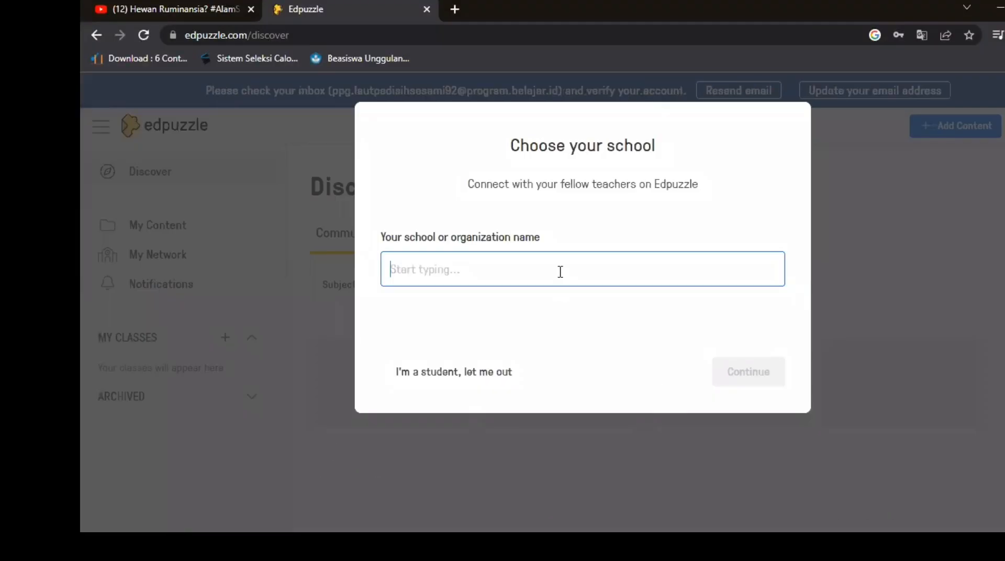
- Search for "universitas pgri semarang" and choose PGRI University of Semarang as the school
{"action": "type", "text": "u"}
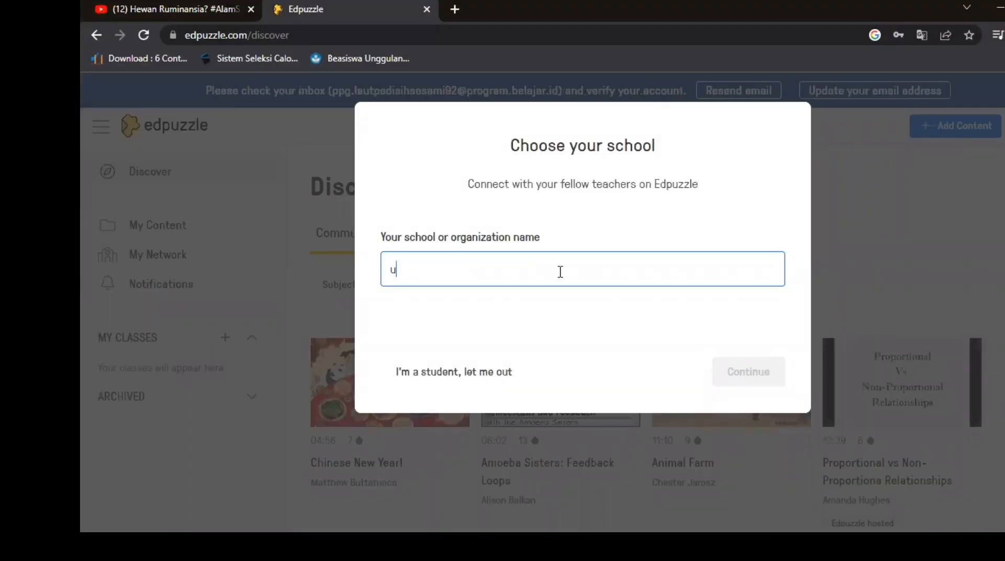
{"action": "type", "text": "niversitas pgri semaaarang"}
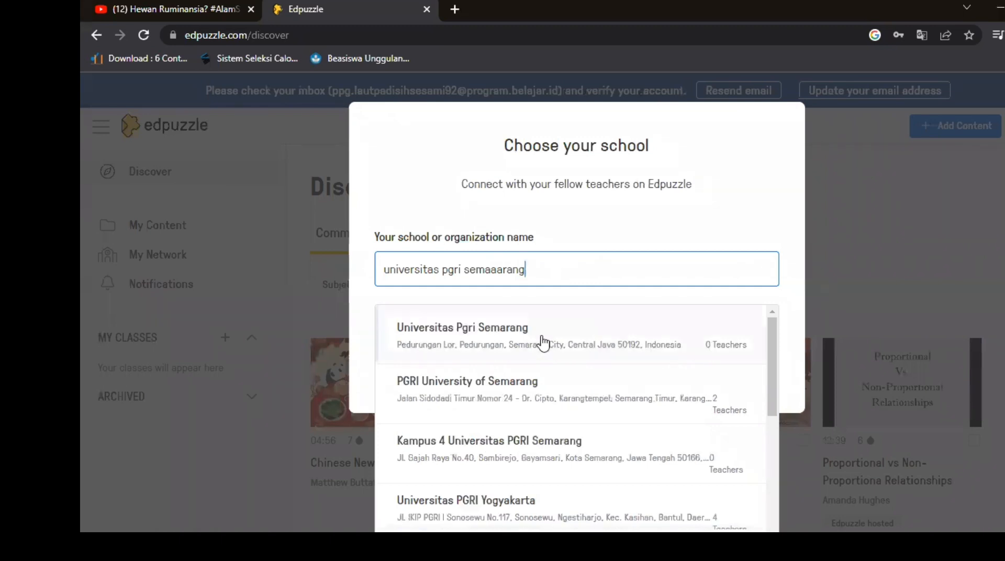
{"action": "left_click", "coordinate": [540, 381]}
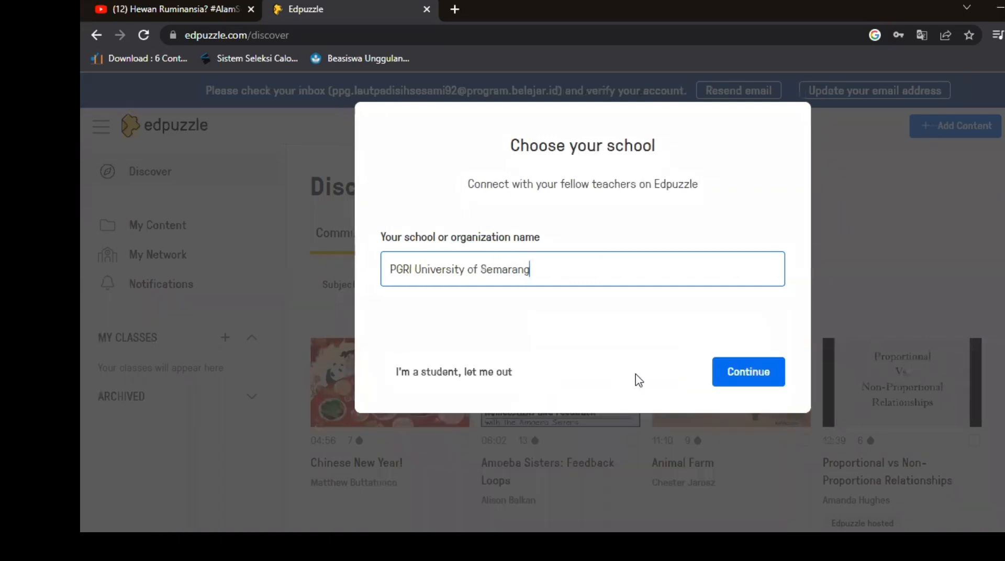
{"action": "left_click", "coordinate": [773, 374]}
- Set the grade level to 11th grade and the subject to Biology, and finish the teacher setup
{"action": "left_click", "coordinate": [396, 285]}
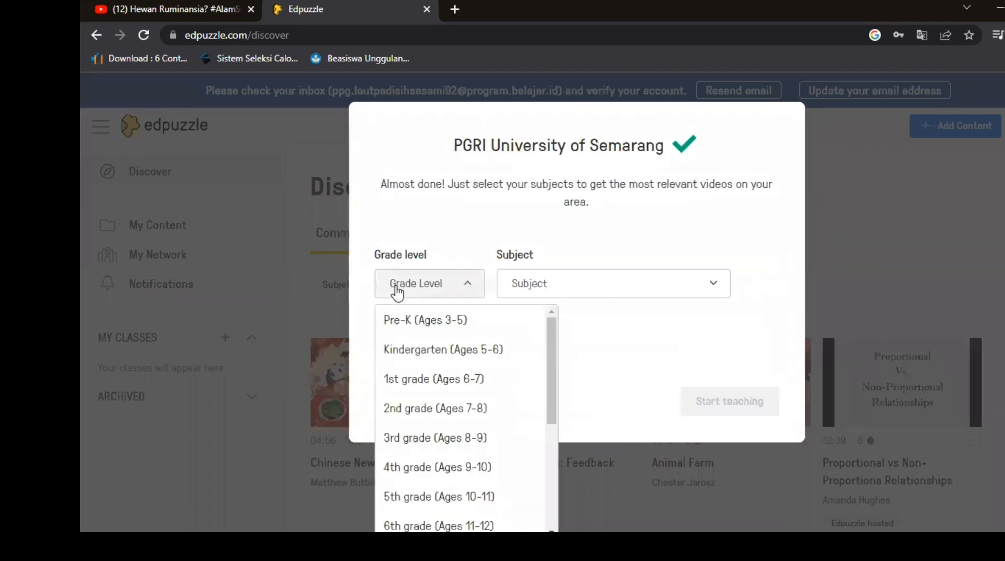
{"action": "scroll", "coordinate": [439, 340], "scroll_direction": "down", "scroll_amount": 5}
{"action": "left_click", "coordinate": [422, 453]}
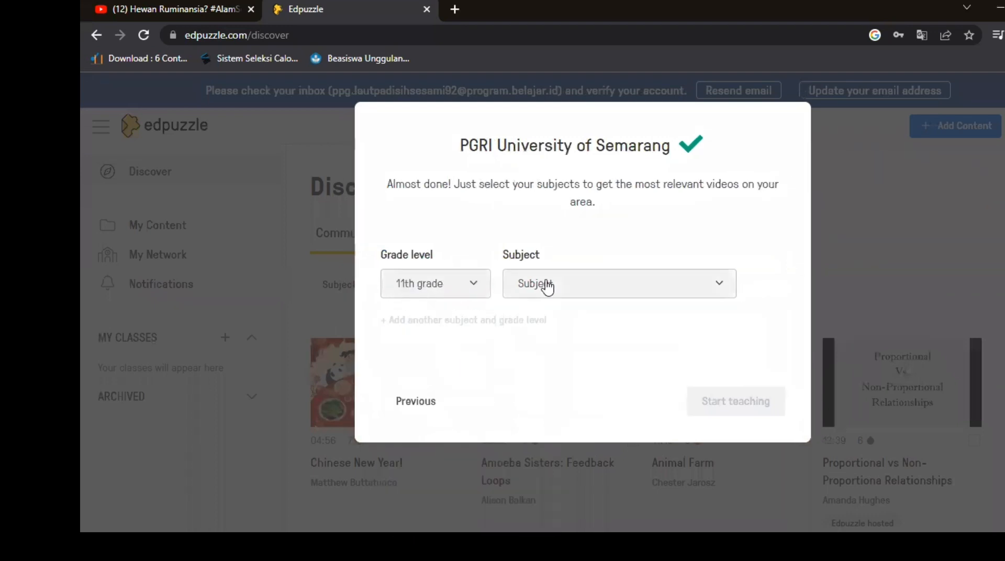
{"action": "left_click", "coordinate": [542, 285]}
{"action": "scroll", "coordinate": [619, 401], "scroll_direction": "down", "scroll_amount": 3}
{"action": "scroll", "coordinate": [612, 414], "scroll_direction": "down", "scroll_amount": 5}
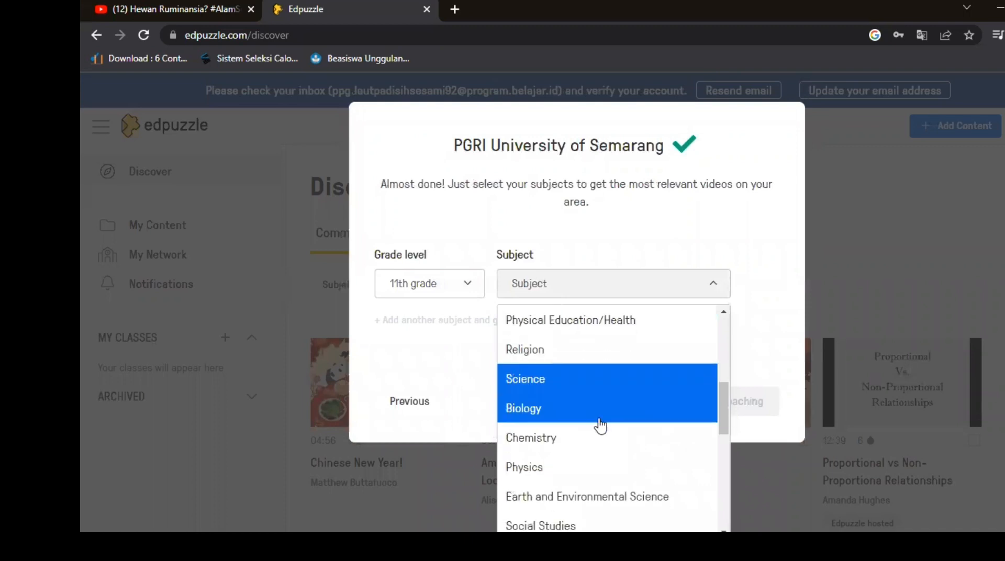
{"action": "left_click", "coordinate": [597, 410]}
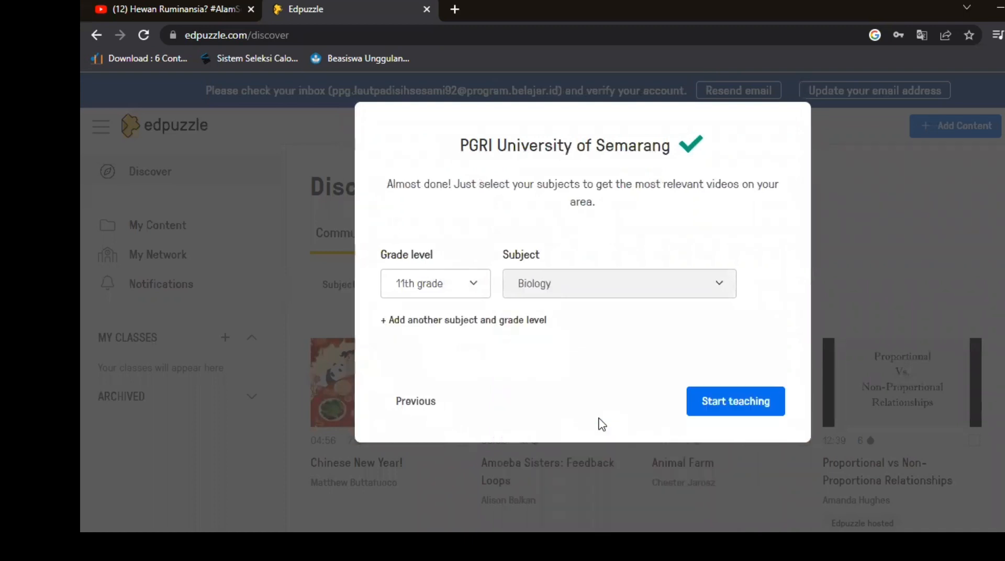
{"action": "left_click", "coordinate": [761, 401]}
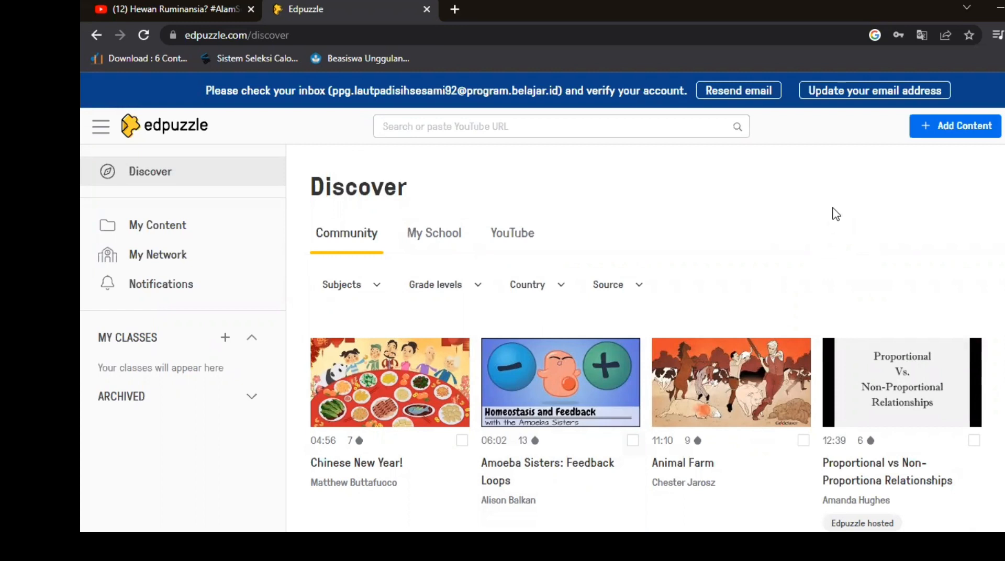
{"action": "left_click", "coordinate": [637, 134]}
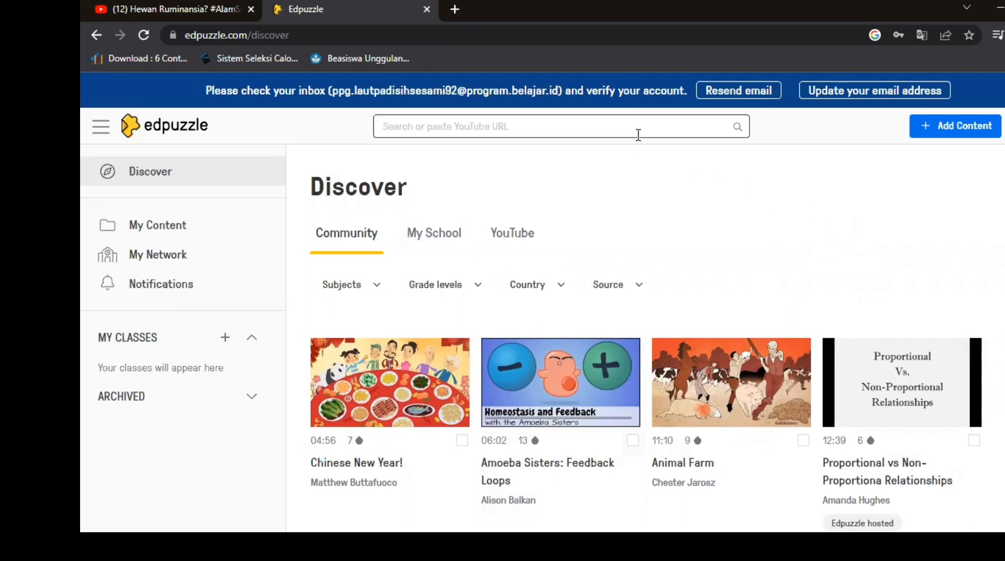
{"action": "left_click", "coordinate": [935, 243]}
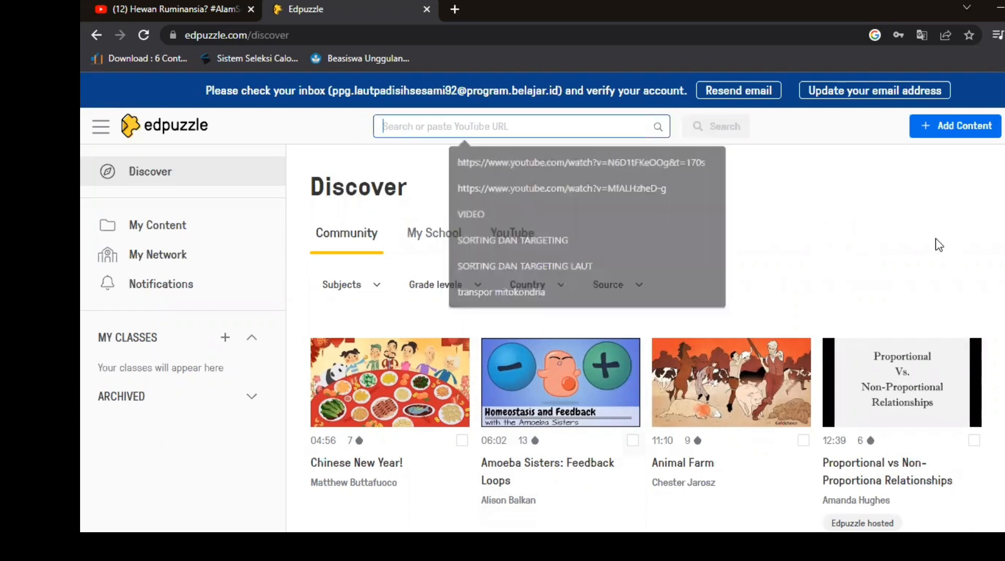
{"action": "left_click", "coordinate": [946, 137]}
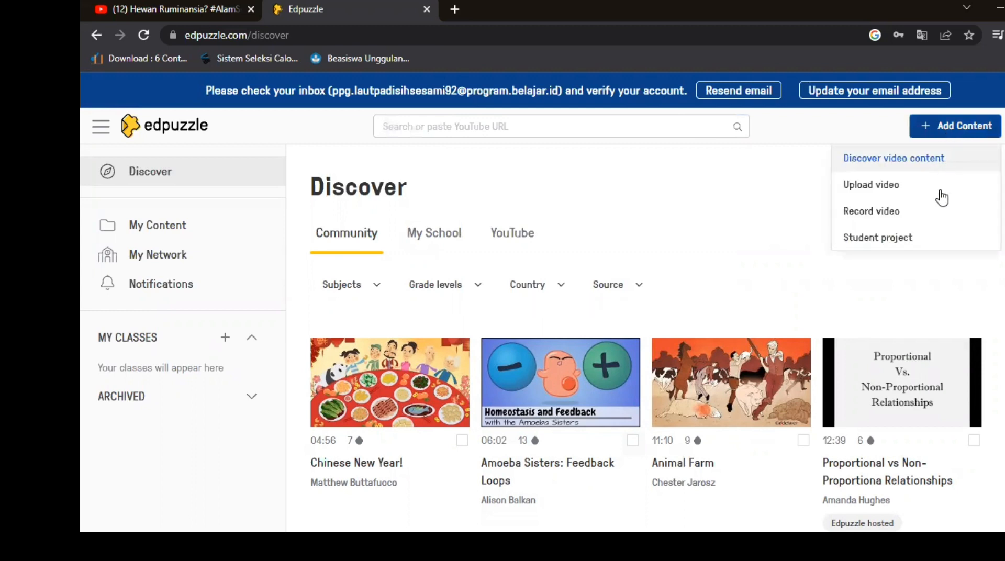
{"action": "left_click", "coordinate": [742, 179]}
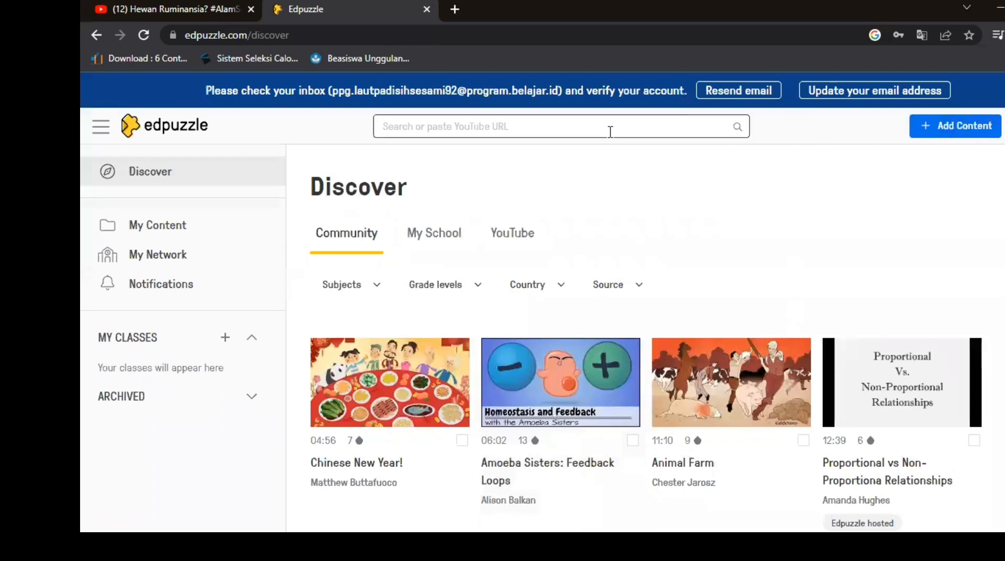
- Copy the web address of the YouTube video "Hewan Ruminansia? #AlamSemenit"
{"action": "left_click", "coordinate": [160, 7]}
{"action": "left_click", "coordinate": [410, 30]}
{"action": "left_click", "coordinate": [480, 32]}
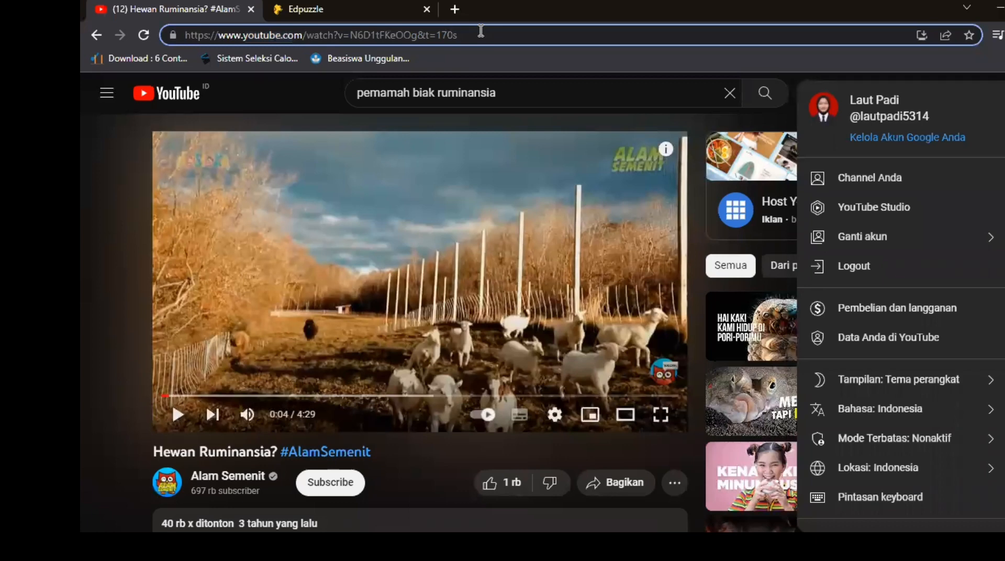
{"action": "triple_click", "coordinate": [480, 31]}
{"action": "right_click", "coordinate": [479, 29]}
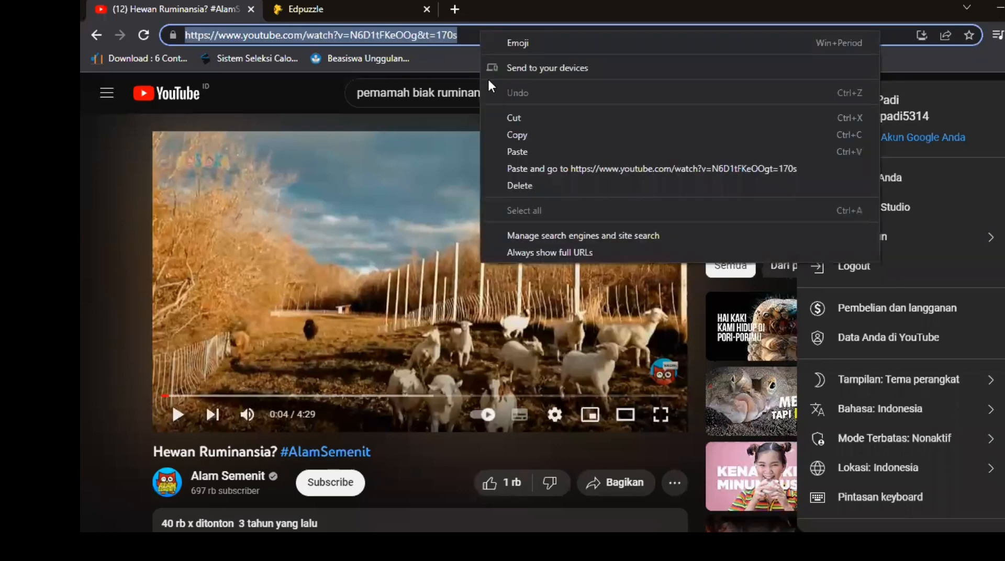
{"action": "left_click", "coordinate": [501, 134]}
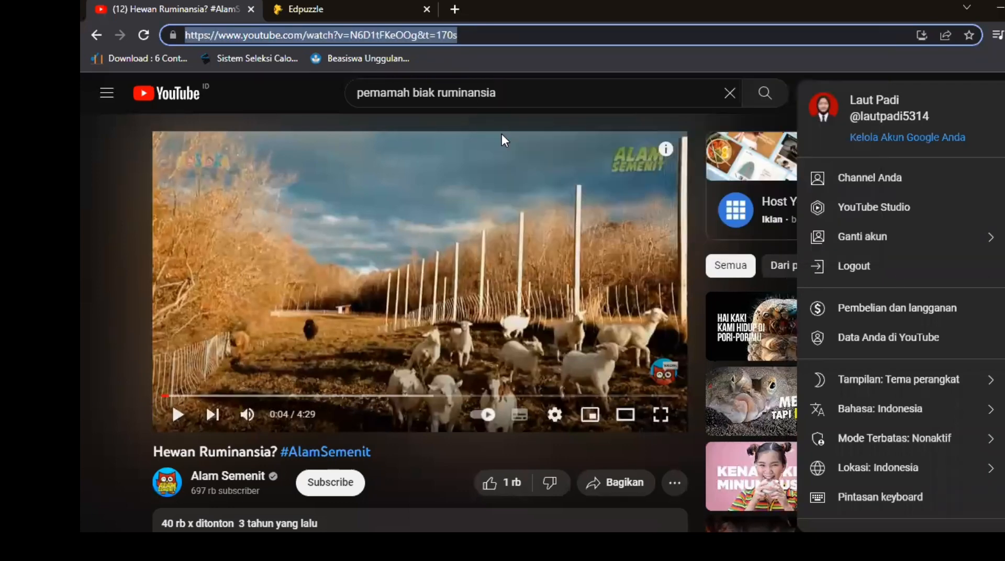
- Return to Edpuzzle and search for the video using the copied YouTube link
{"action": "left_click", "coordinate": [387, 21]}
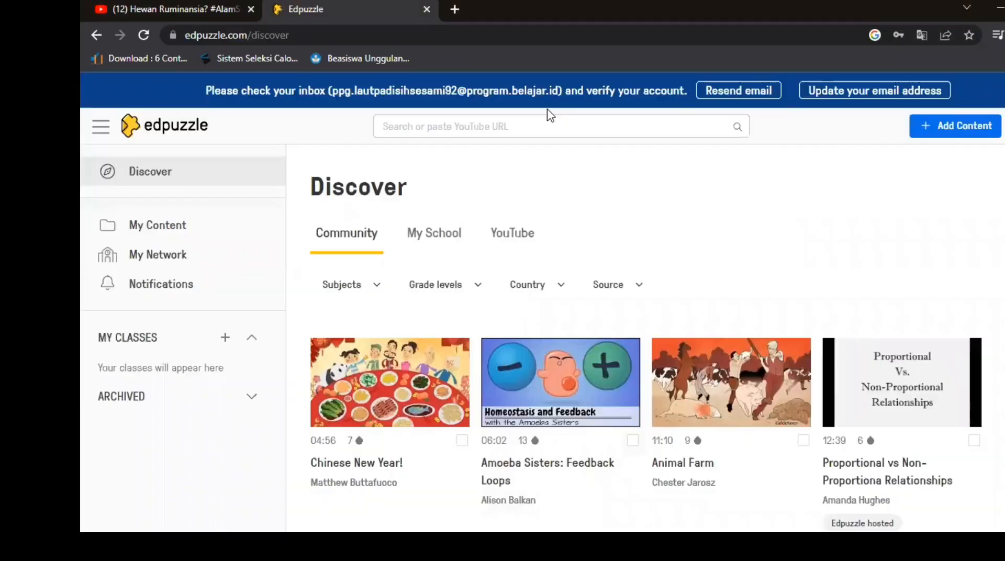
{"action": "left_click", "coordinate": [547, 116]}
{"action": "right_click", "coordinate": [528, 132]}
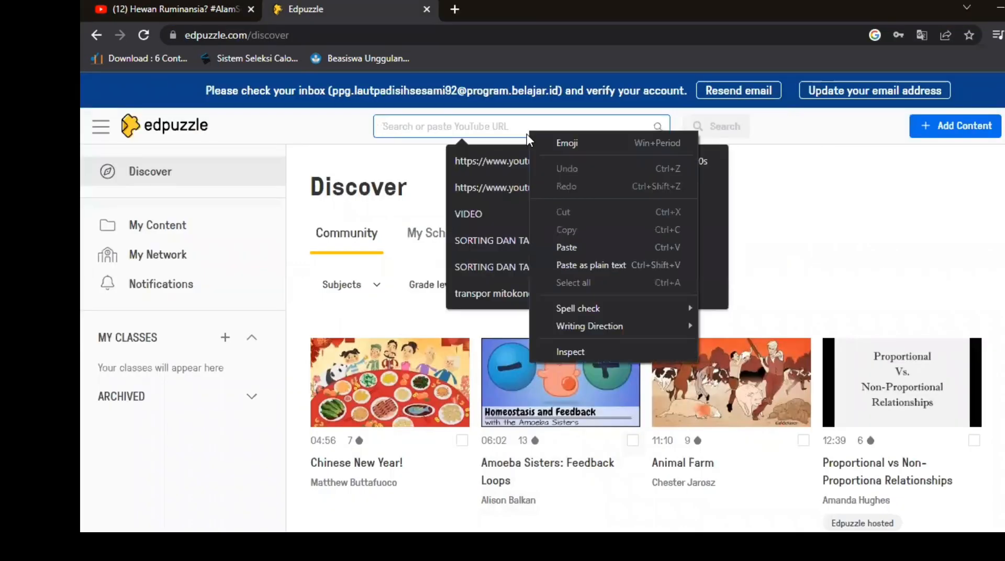
{"action": "left_click", "coordinate": [618, 249]}
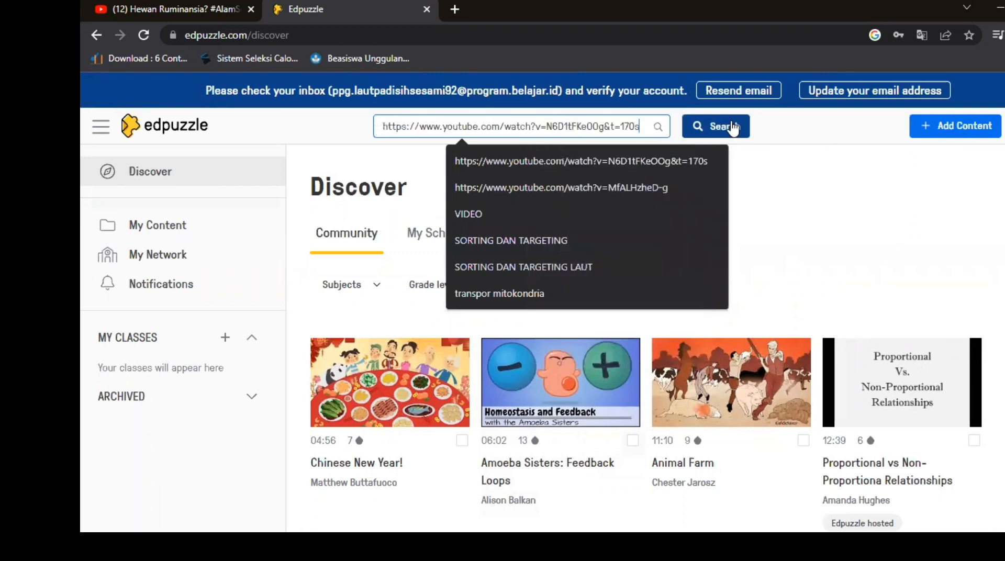
{"action": "left_click", "coordinate": [727, 127]}
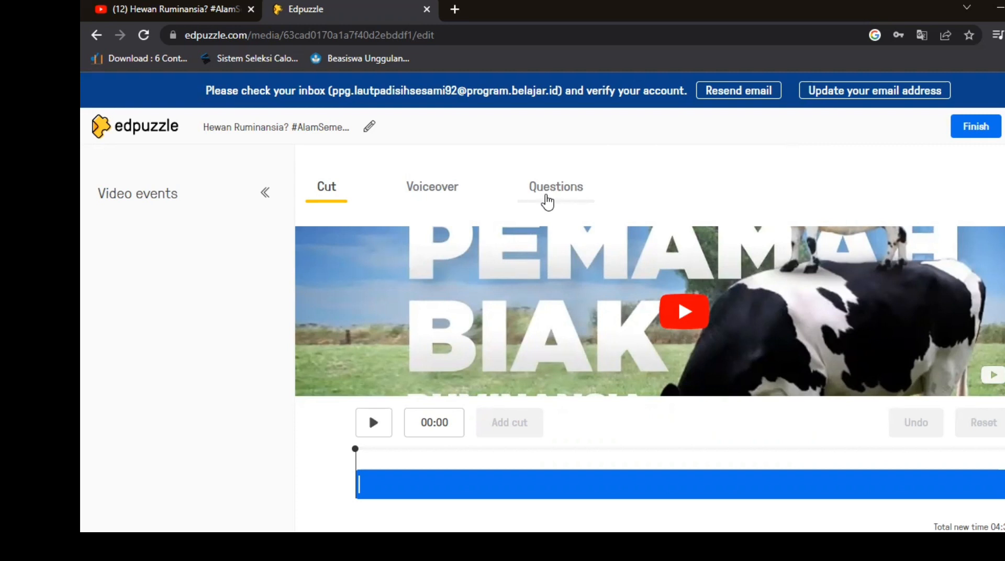
- Switch the video editing to Questions and pause playback at 01:20, after the explanation of the cow's four digestive chambers
{"action": "left_click", "coordinate": [547, 200]}
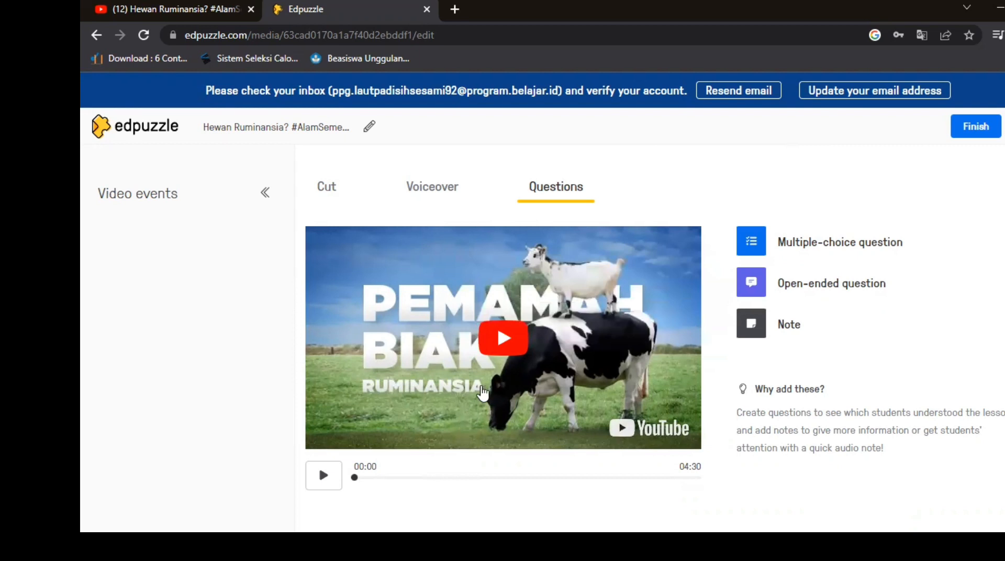
{"action": "left_click", "coordinate": [482, 392]}
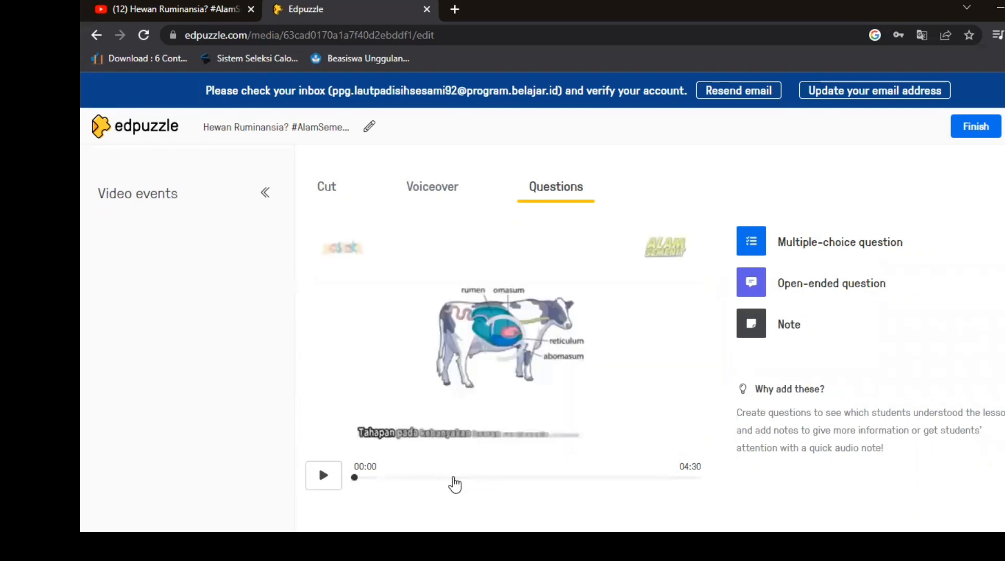
{"action": "left_click", "coordinate": [456, 477]}
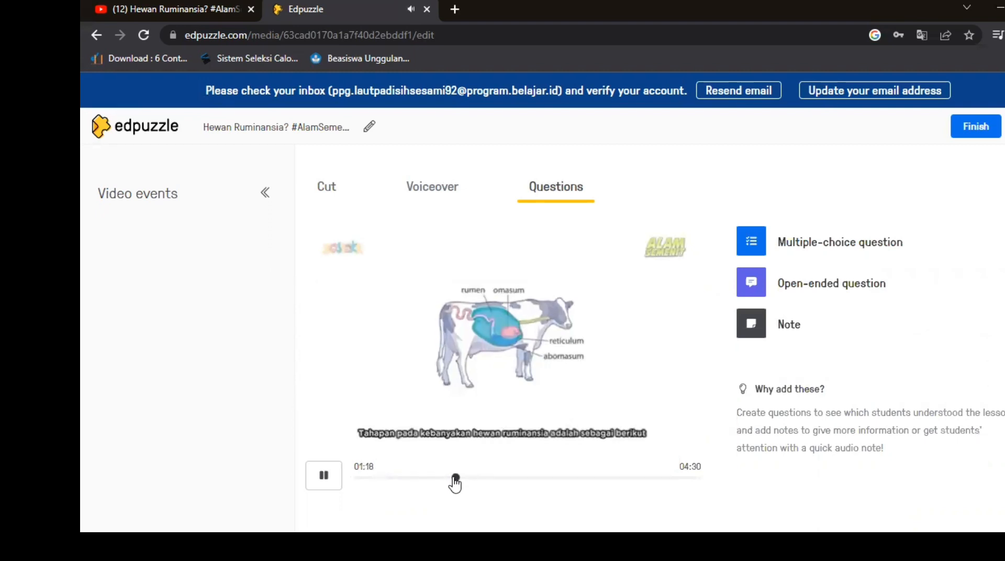
{"action": "left_click", "coordinate": [327, 489]}
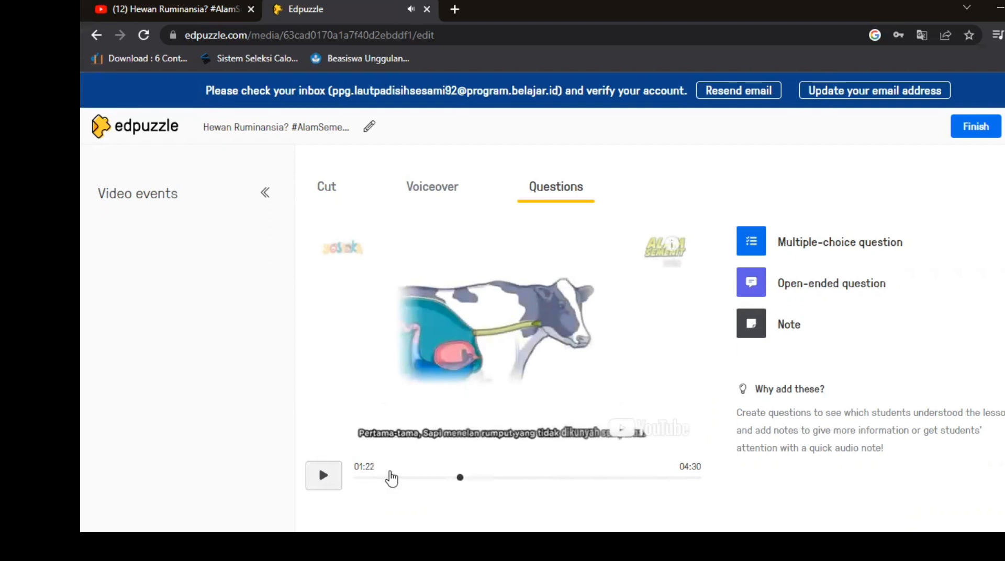
{"action": "left_click", "coordinate": [448, 477]}
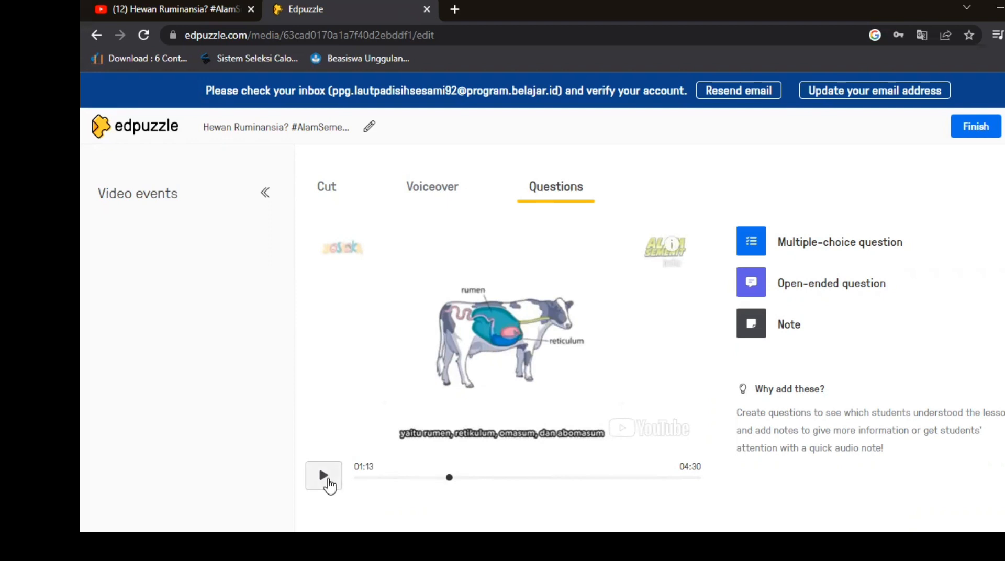
{"action": "left_click", "coordinate": [324, 477]}
{"action": "left_click", "coordinate": [432, 478]}
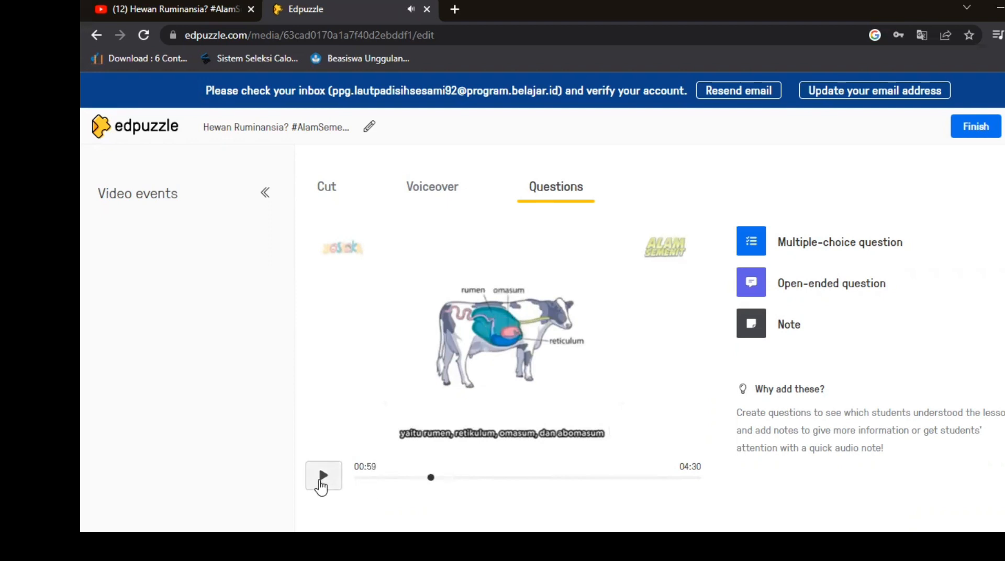
{"action": "left_click", "coordinate": [321, 482]}
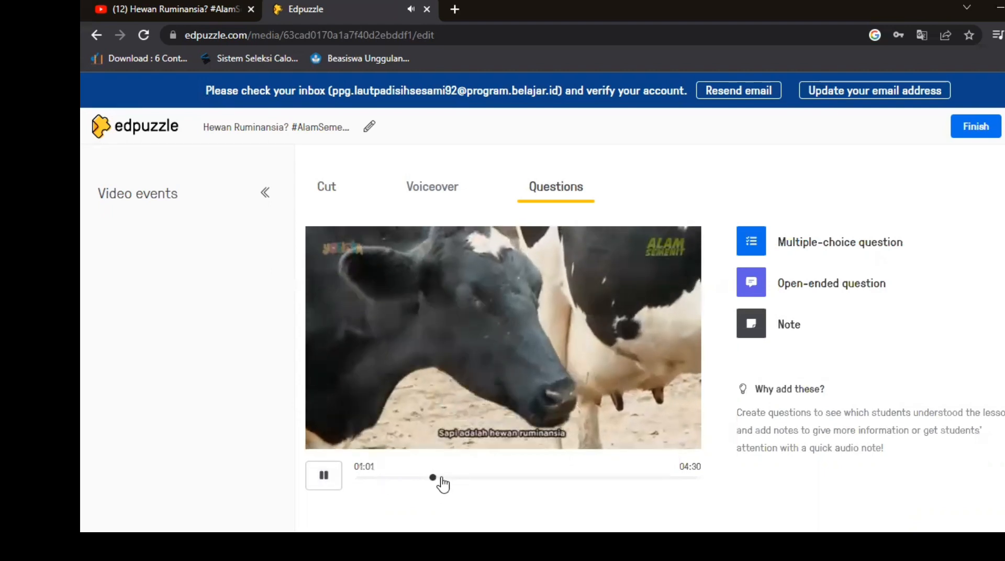
{"action": "left_click", "coordinate": [442, 477]}
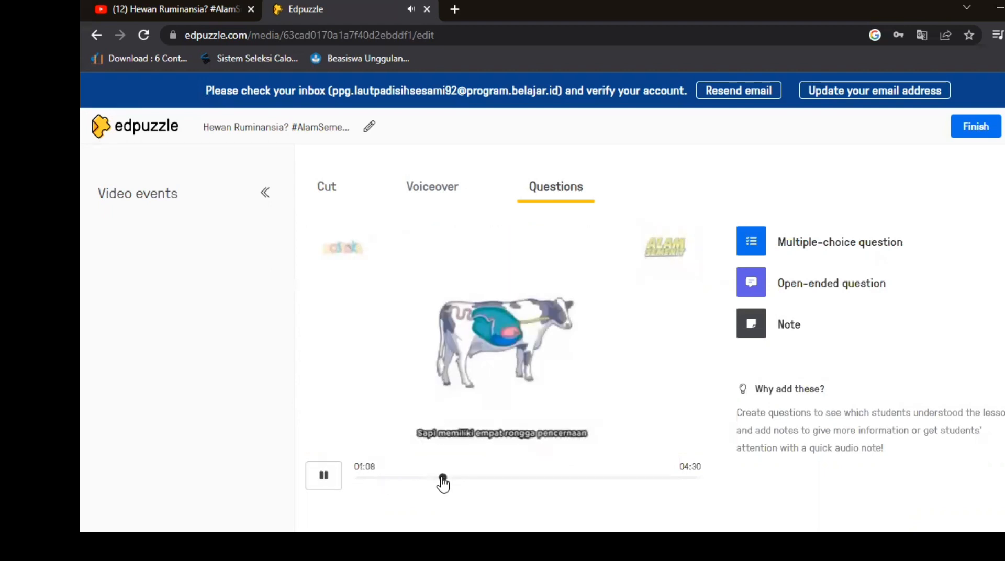
{"action": "left_click", "coordinate": [326, 487]}
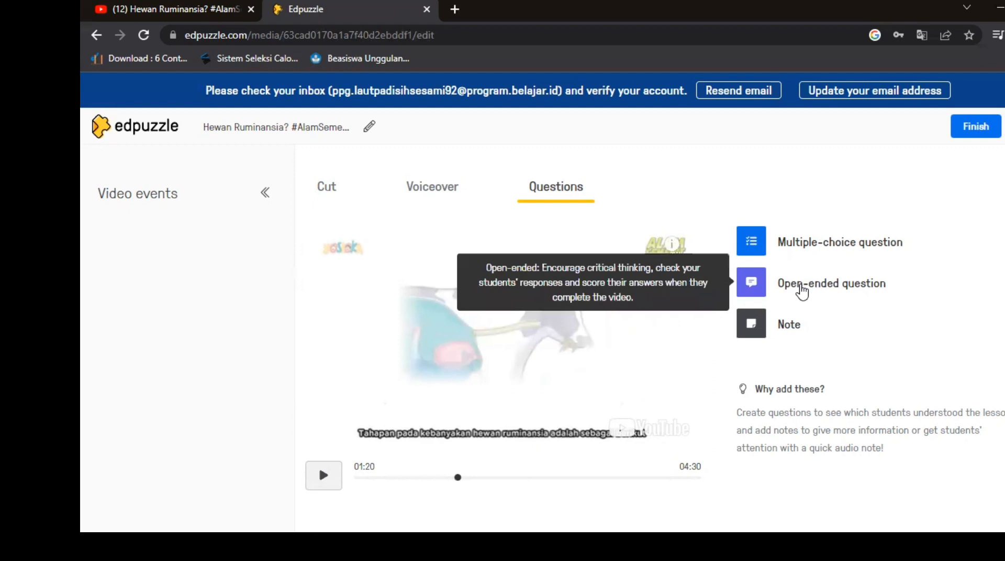
- Add an open-ended question at 01:20 reading "Rongga lambung hewan ruminansia terdiri dari rongga...."
{"action": "left_click", "coordinate": [801, 290]}
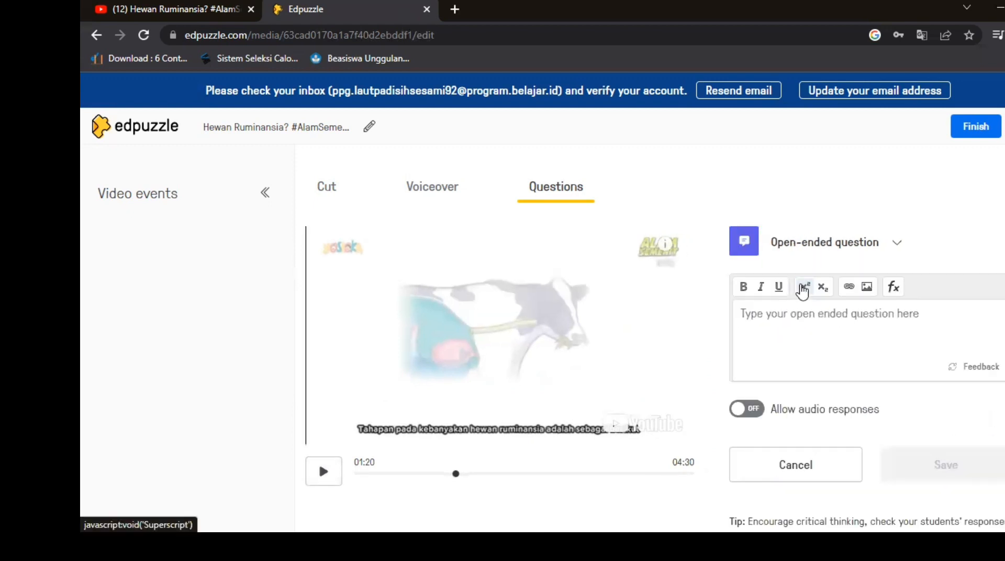
{"action": "left_click", "coordinate": [785, 325]}
{"action": "type", "text": "Ron"}
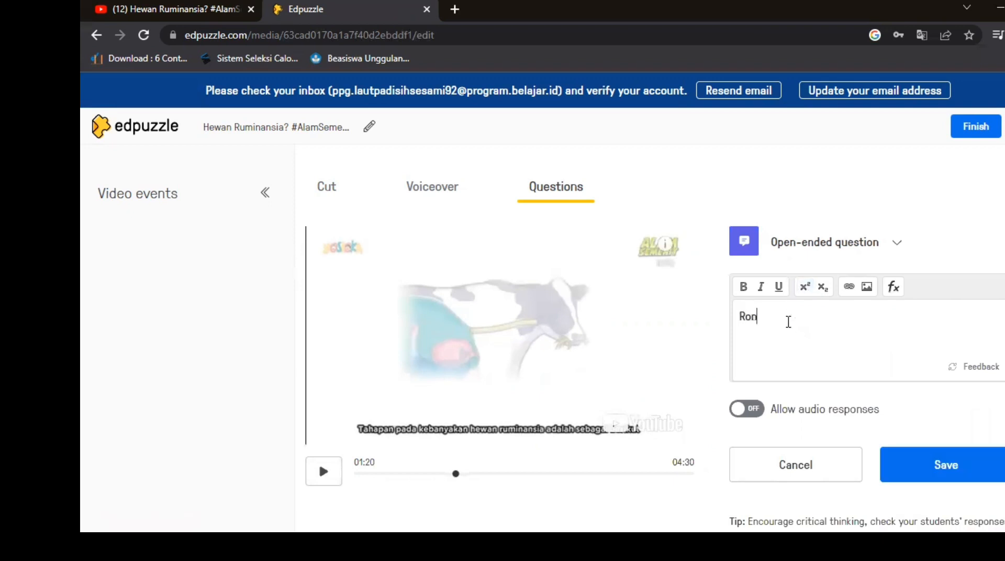
{"action": "type", "text": "gga lambung hewan ruminan sia"}
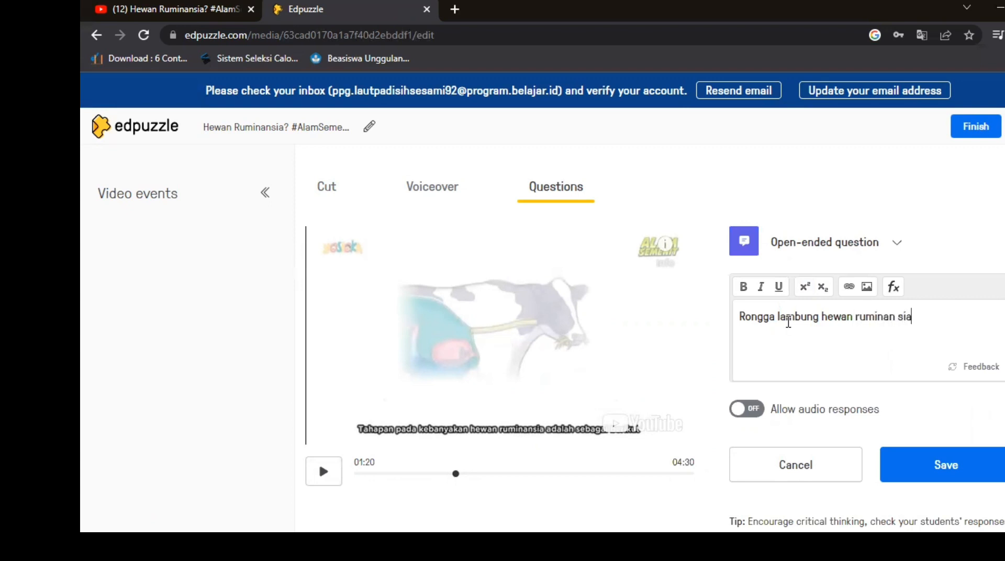
{"action": "key", "text": "BackSpace"}
{"action": "key", "text": "BackSpace"}
{"action": "key", "text": "BackSpace"}
{"action": "key", "text": "BackSpace"}
{"action": "type", "text": "sia t"}
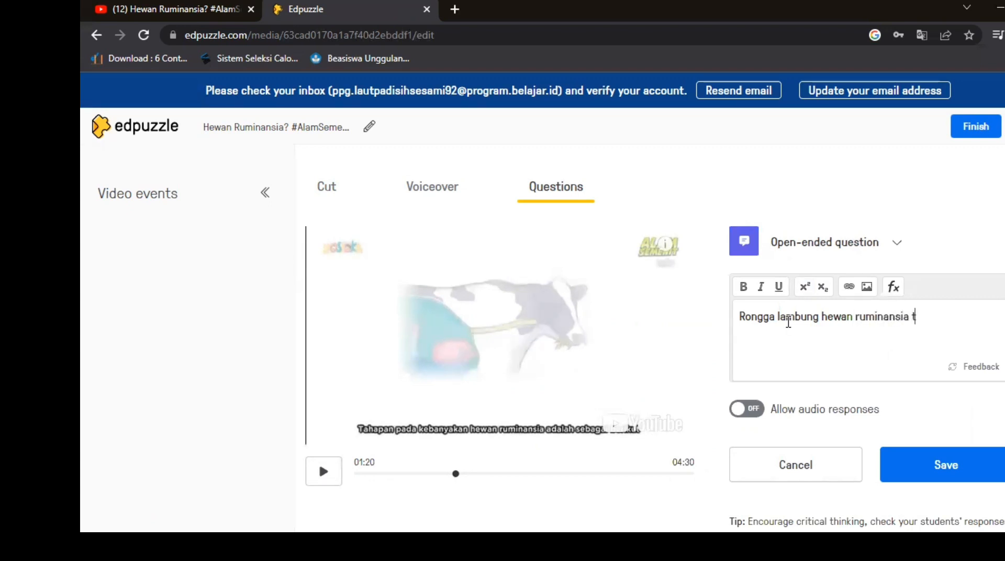
{"action": "type", "text": "erdiri dari rongga"}
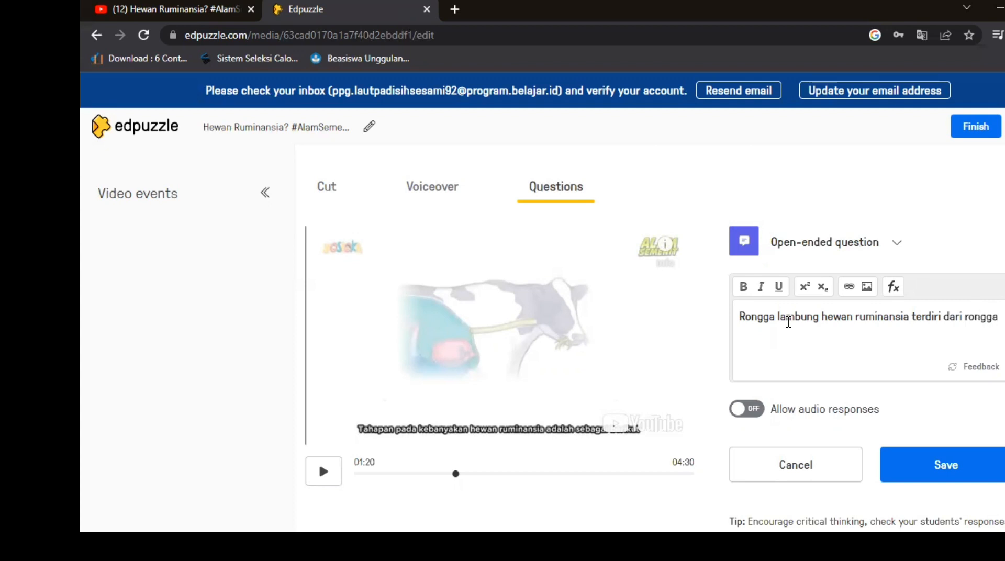
{"action": "type", "text": "...."}
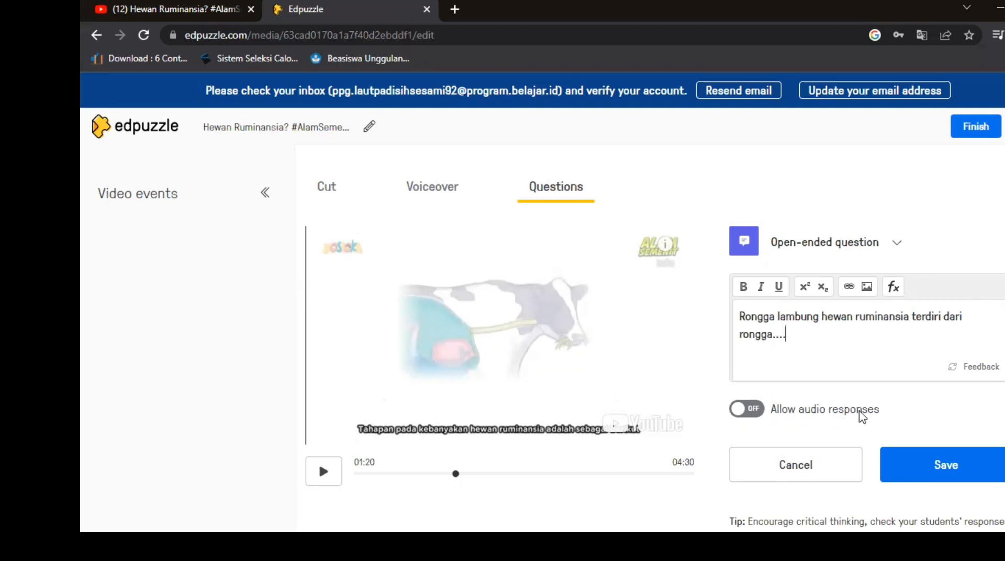
- Enter "Rumen, Retikulum, Omasum Abomasum" as the feedback for the open-ended question
{"action": "scroll", "coordinate": [896, 374], "scroll_direction": "down", "scroll_amount": 2}
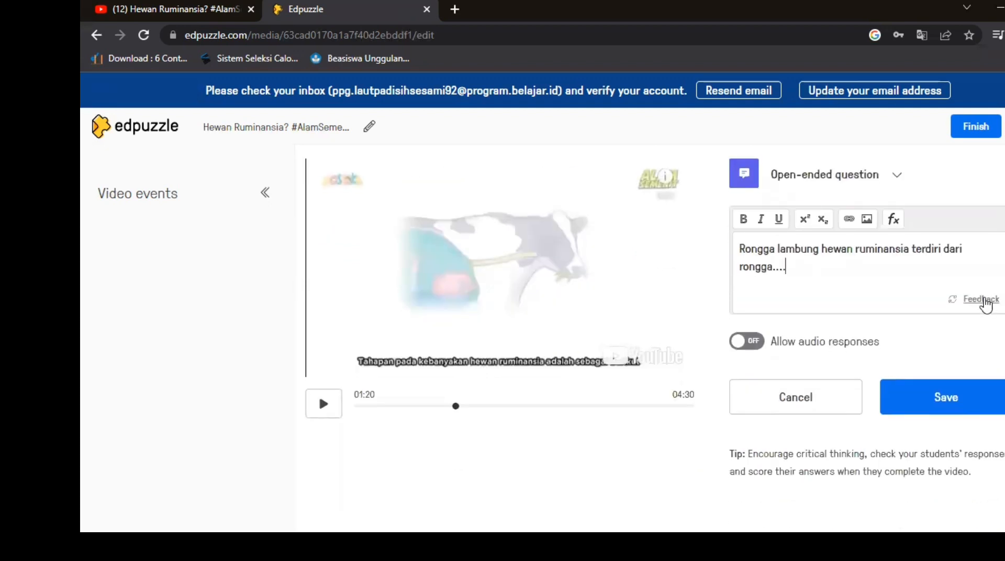
{"action": "left_click", "coordinate": [981, 300]}
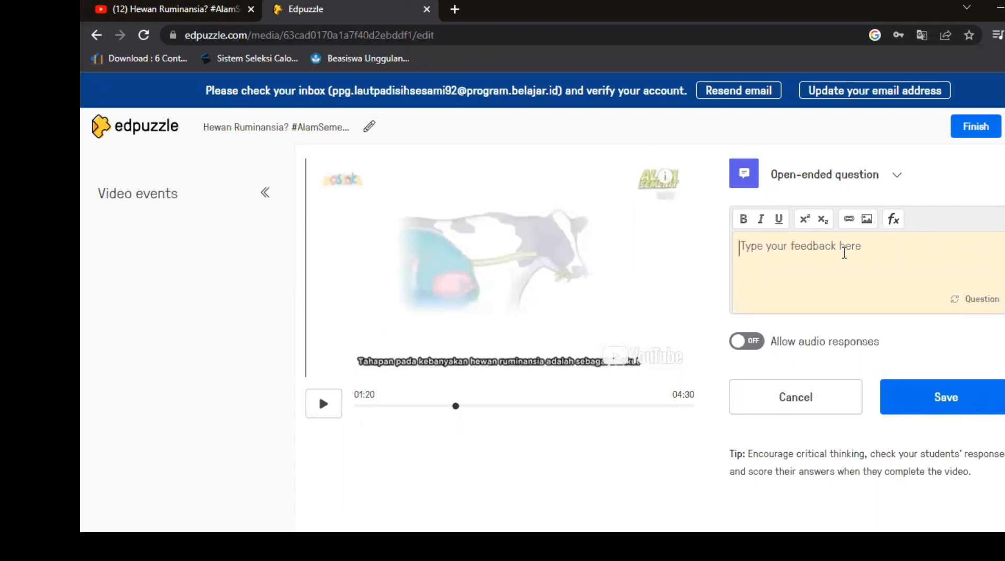
{"action": "type", "text": "Rumen, Retikulum, Omasum Abomasum"}
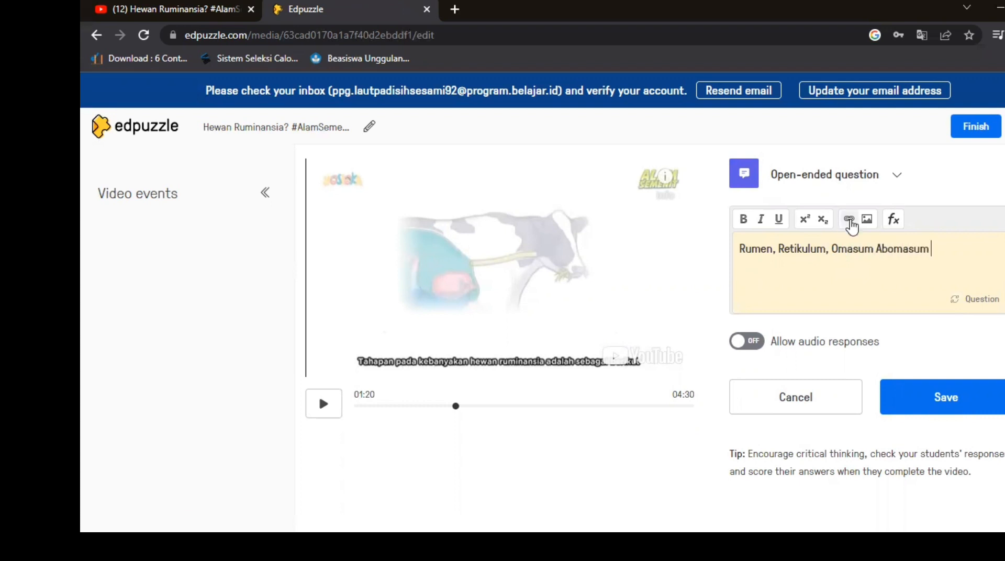
{"action": "left_click", "coordinate": [849, 219]}
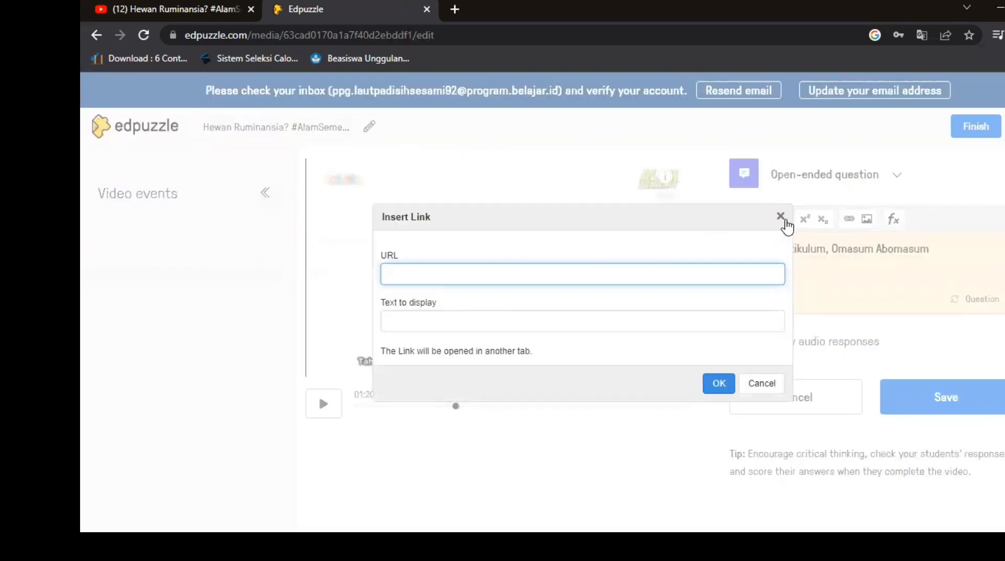
{"action": "left_click", "coordinate": [863, 219]}
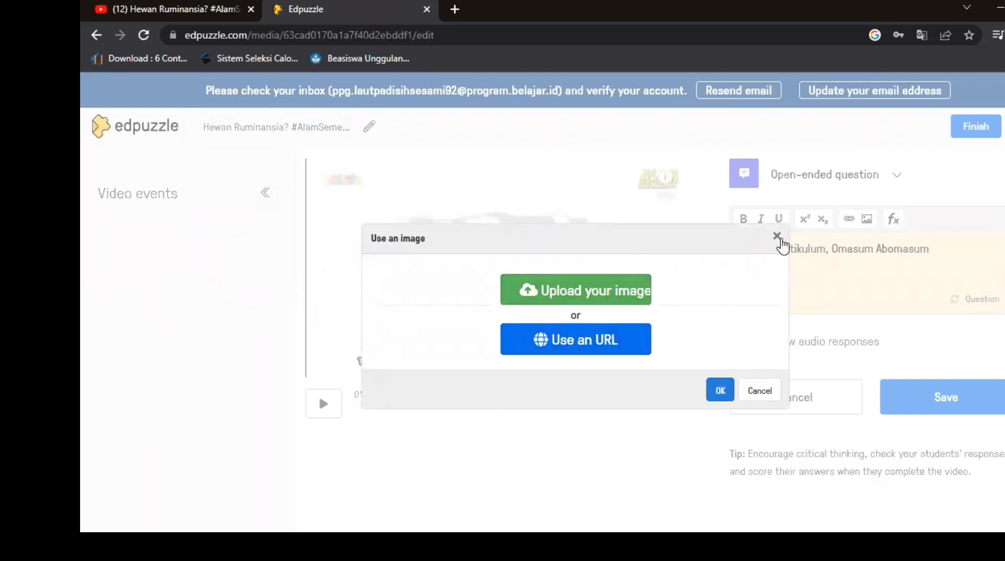
{"action": "left_click", "coordinate": [777, 238]}
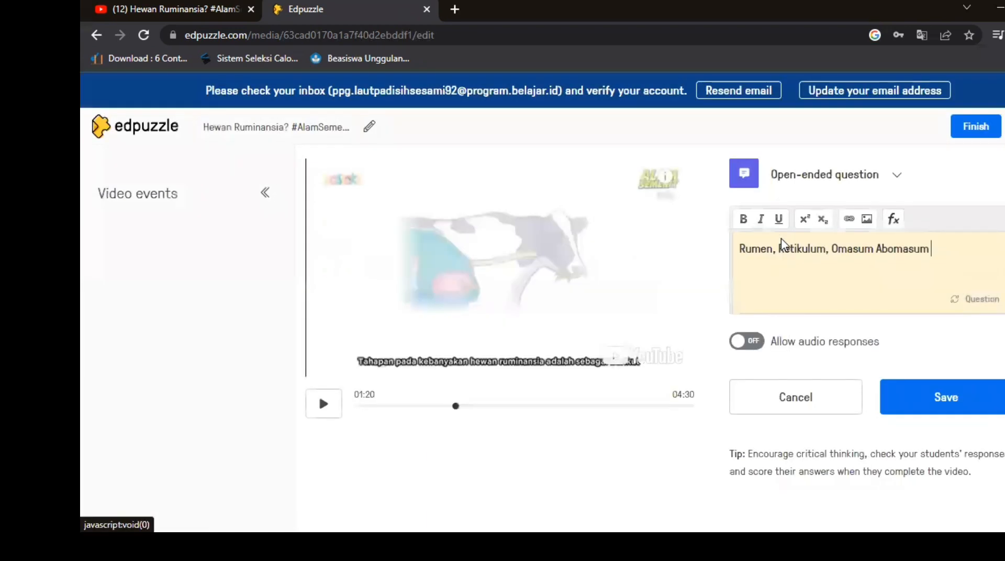
- Save the open-ended question and play the video on past it, pausing at 01:33
{"action": "left_click", "coordinate": [925, 397]}
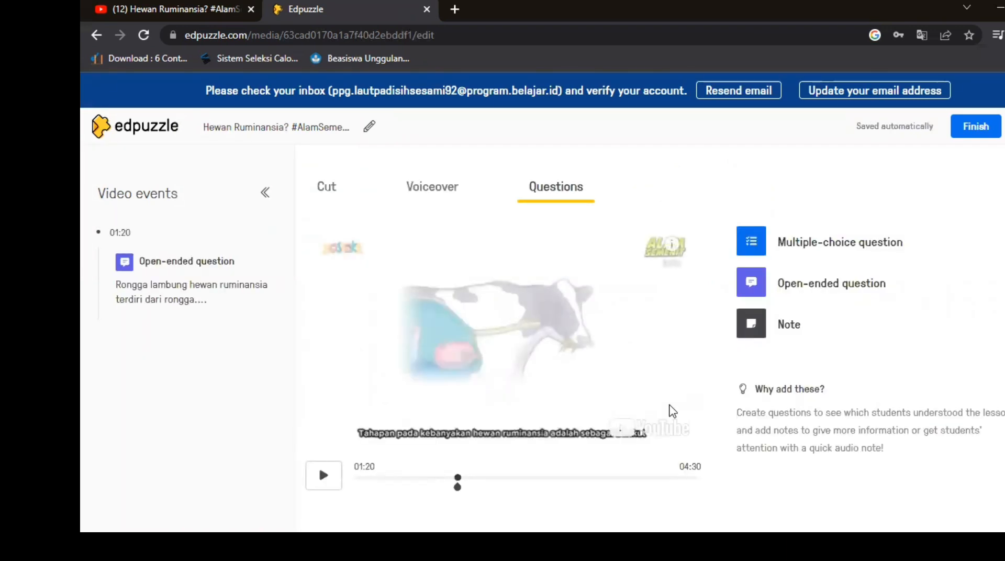
{"action": "left_click", "coordinate": [672, 411]}
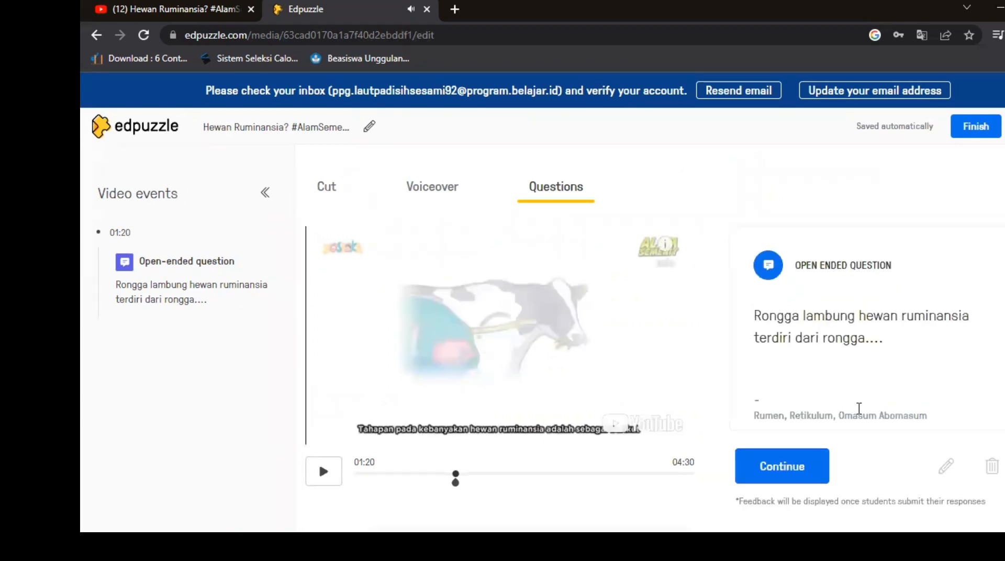
{"action": "left_click", "coordinate": [803, 471]}
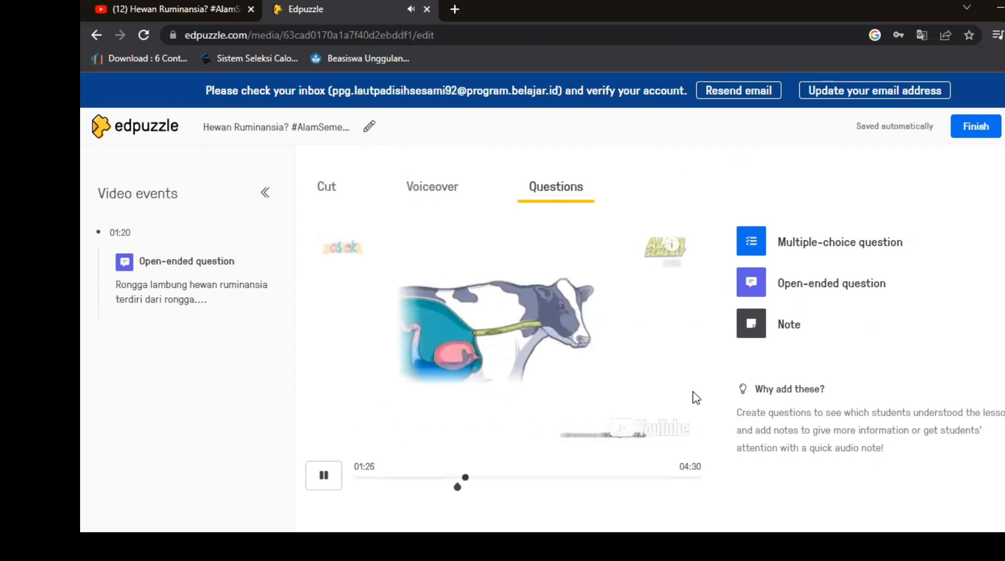
{"action": "left_click", "coordinate": [325, 477]}
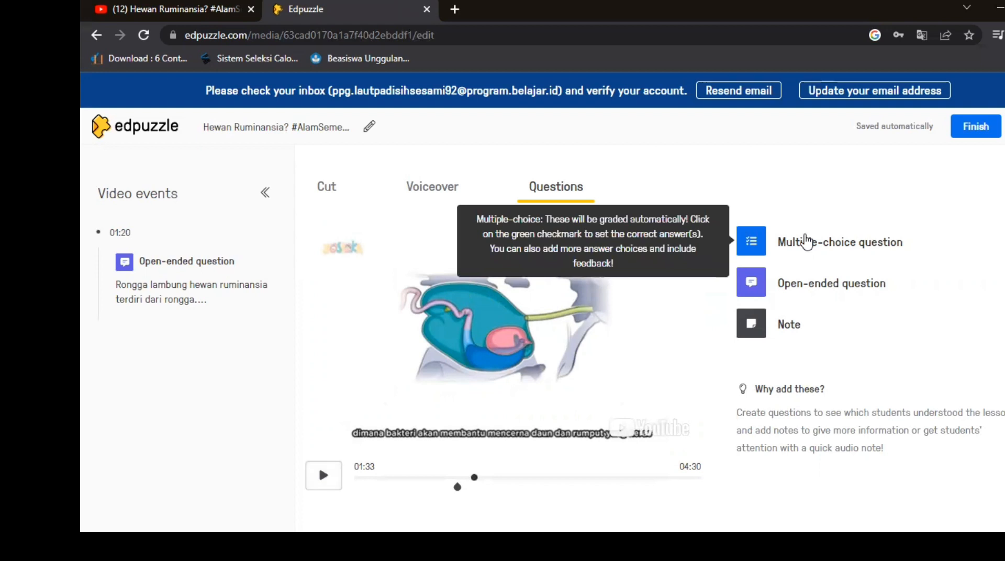
- Add a multiple-choice question at 01:33 reading "Makanan pertama kali dari rongga mulut akan masuk ke...."
{"action": "left_click", "coordinate": [804, 242]}
{"action": "left_click", "coordinate": [804, 320]}
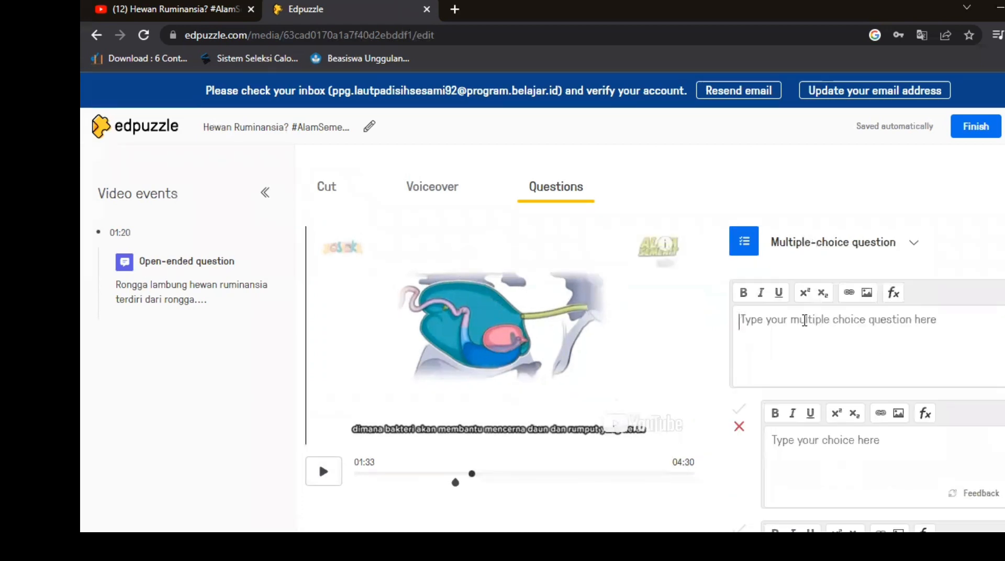
{"action": "type", "text": "Makanan"}
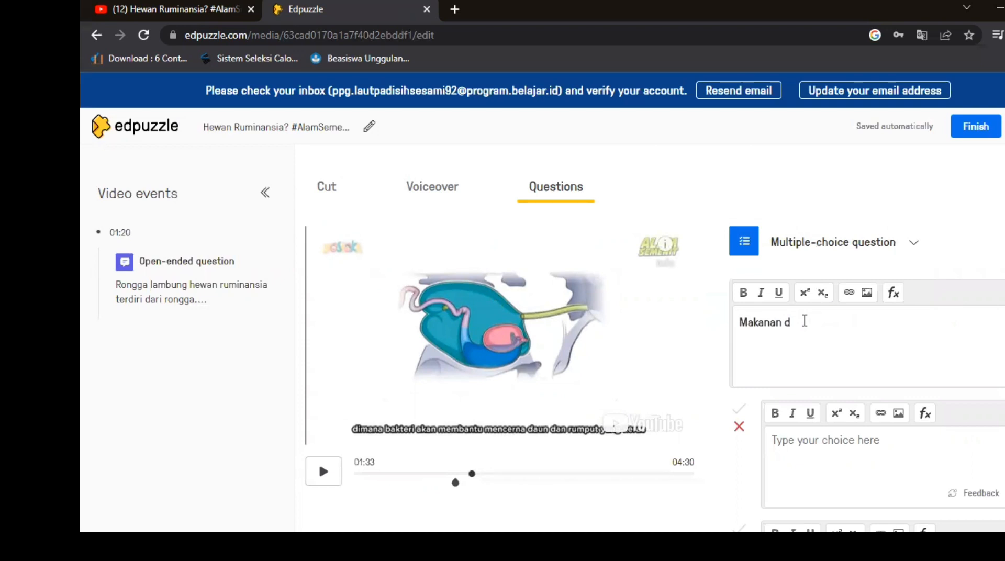
{"action": "type", "text": " pertama kali dari ro"}
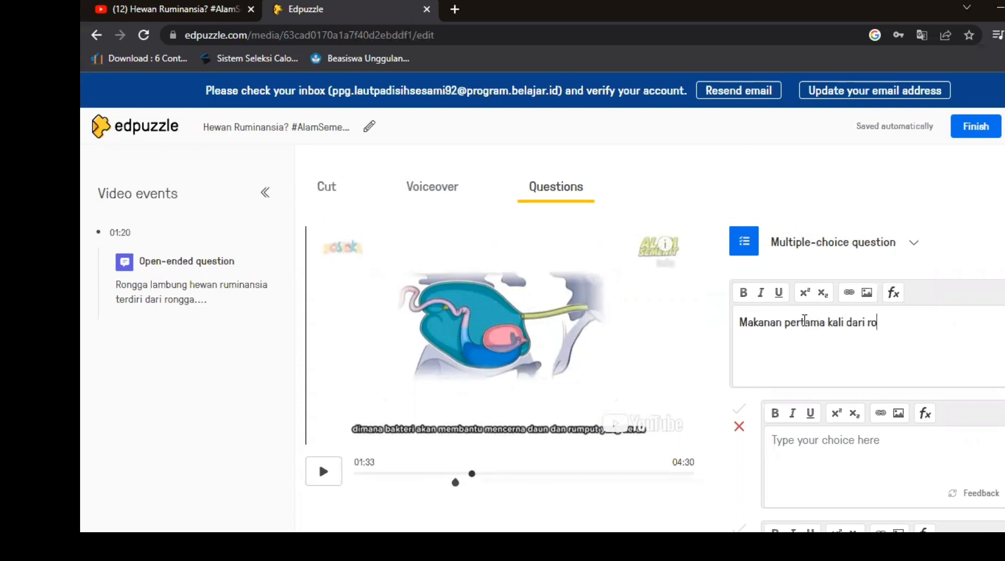
{"action": "type", "text": "ngga mulut akan masu"}
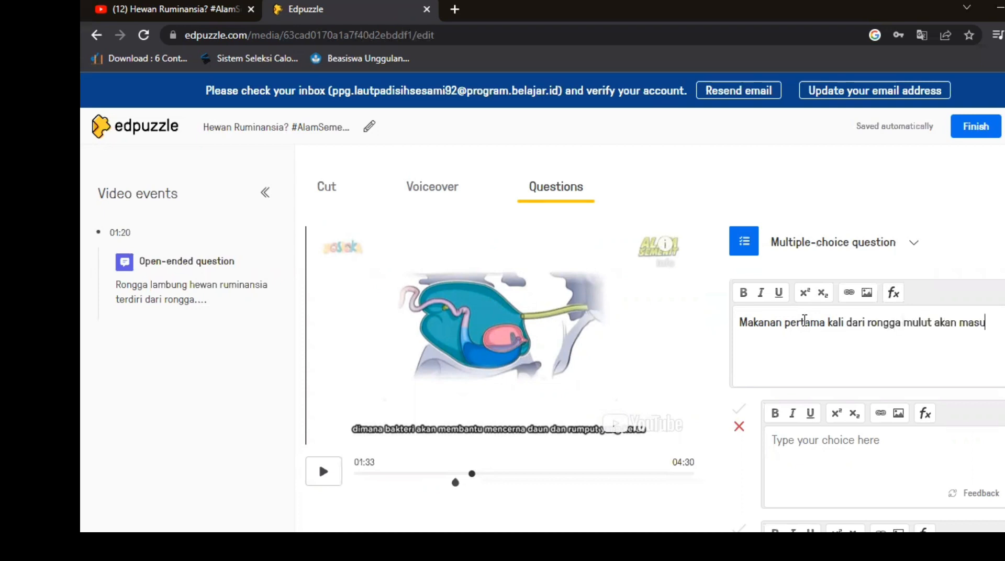
{"action": "type", "text": "k ke..."}
- Enter "Retikulum" and "Rumen" as the first two answer choices of the multiple-choice question
{"action": "scroll", "coordinate": [872, 420], "scroll_direction": "down", "scroll_amount": 1}
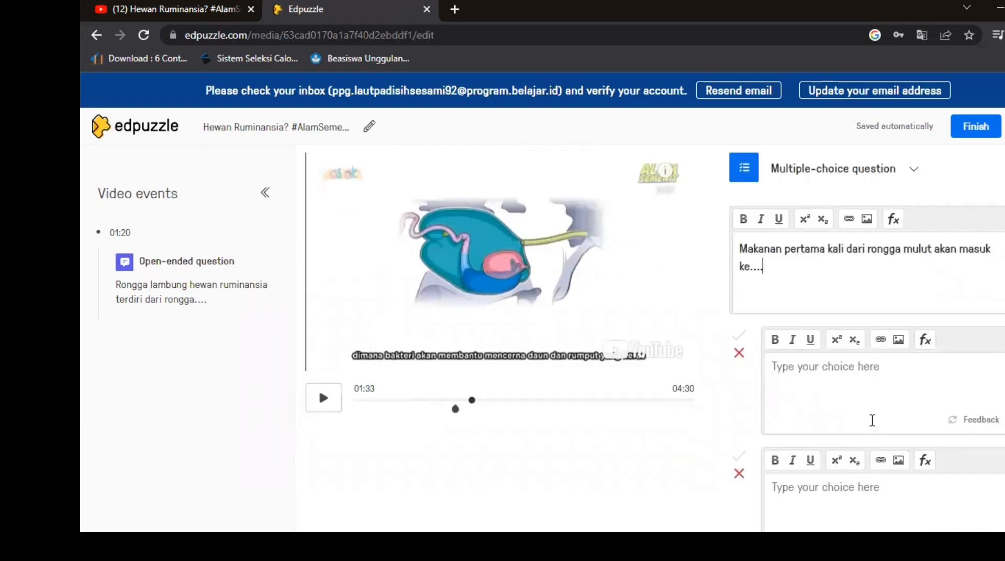
{"action": "scroll", "coordinate": [847, 330], "scroll_direction": "down", "scroll_amount": 1}
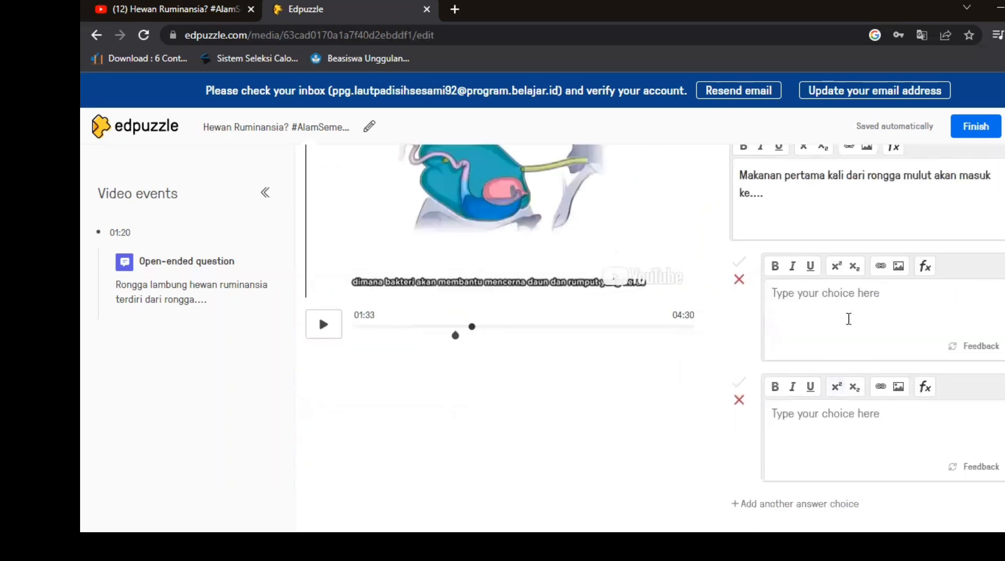
{"action": "left_click", "coordinate": [848, 319]}
{"action": "type", "text": "Retikulum"}
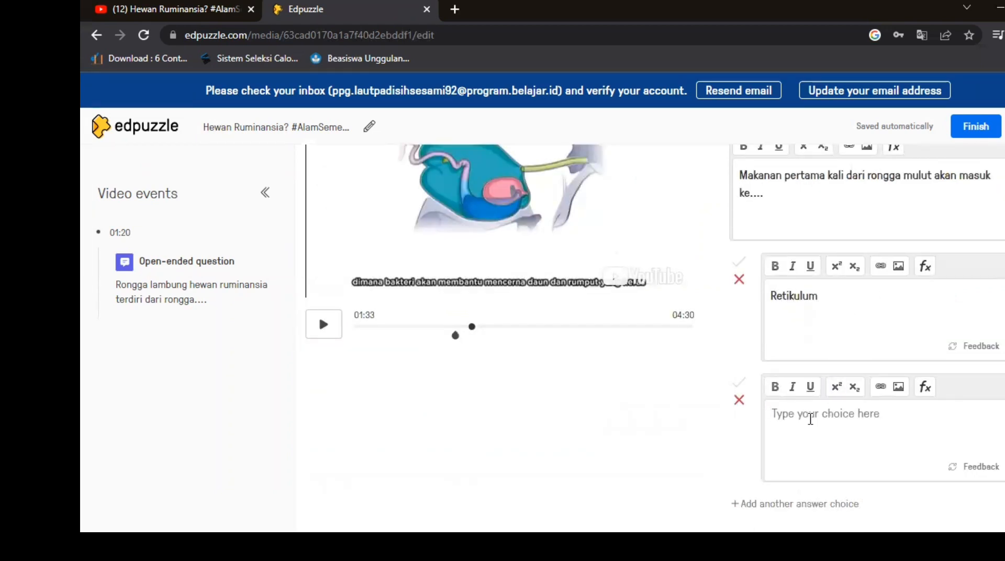
{"action": "left_click", "coordinate": [810, 419]}
{"action": "type", "text": "Rumen"}
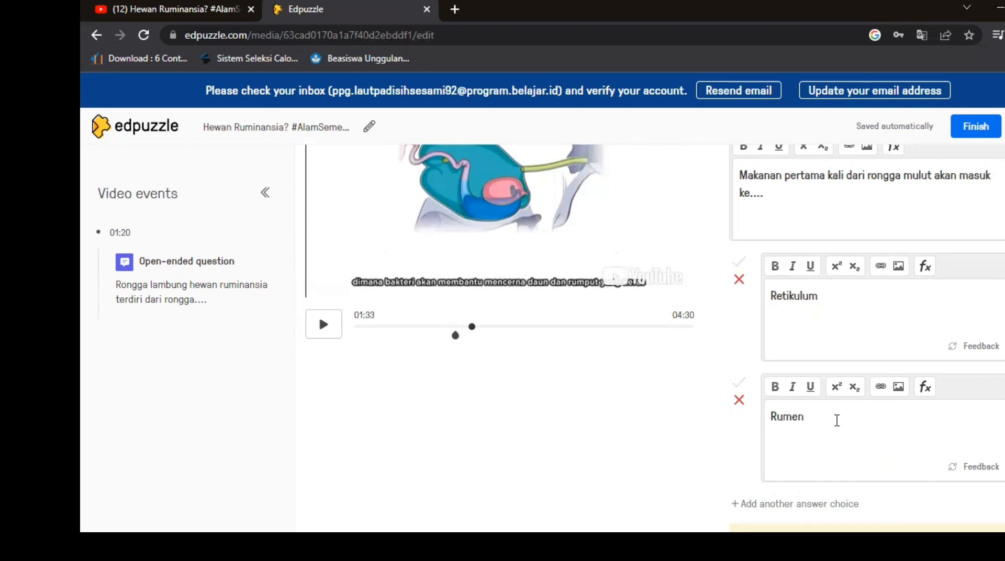
- Add two more answer choices to the multiple-choice question, "Omasum" and "Abomasum"
{"action": "scroll", "coordinate": [837, 422], "scroll_direction": "down", "scroll_amount": 1}
{"action": "left_click", "coordinate": [812, 430]}
{"action": "scroll", "coordinate": [825, 447], "scroll_direction": "down", "scroll_amount": 1}
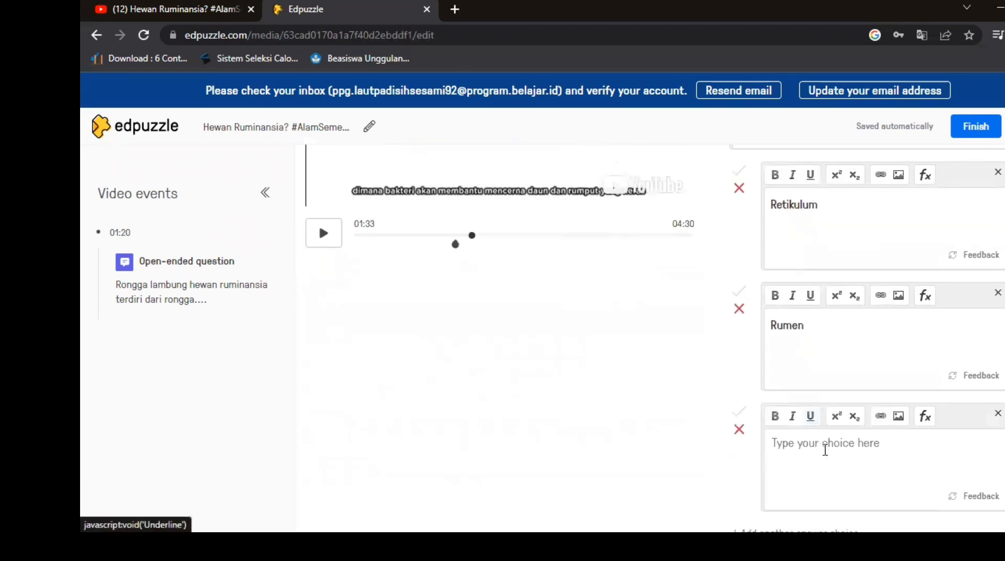
{"action": "left_click", "coordinate": [830, 447]}
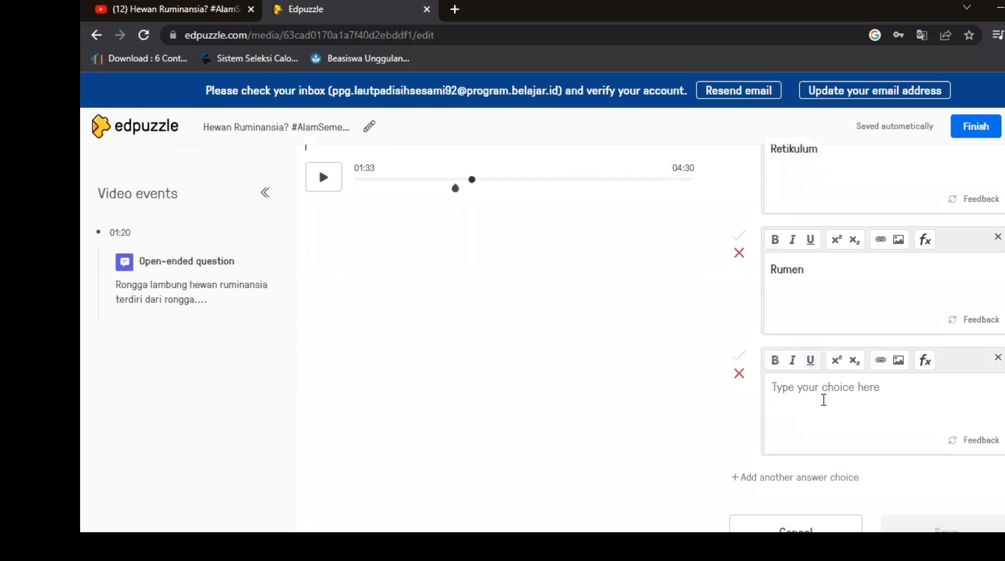
{"action": "type", "text": "Omasu"}
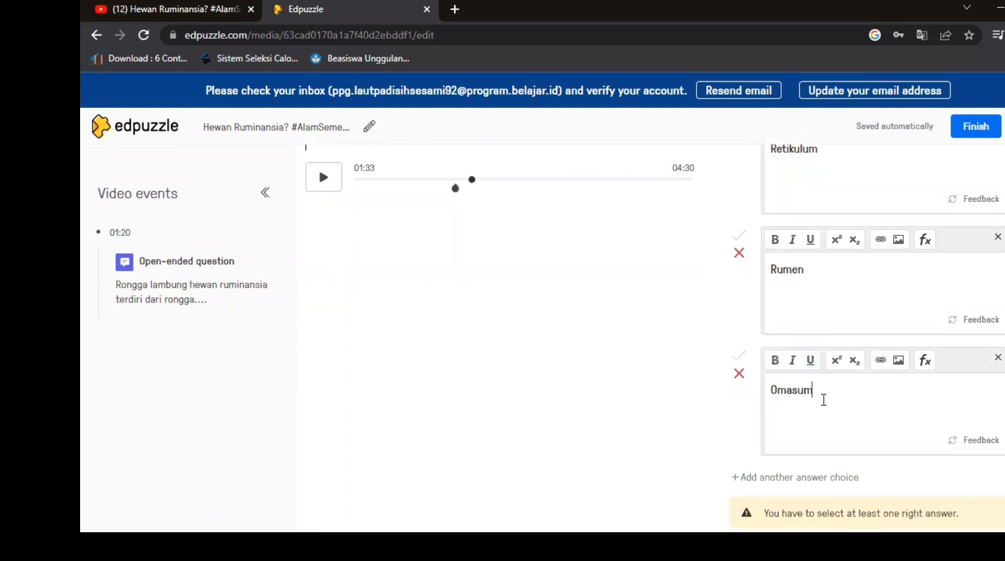
{"action": "type", "text": "m"}
{"action": "scroll", "coordinate": [847, 413], "scroll_direction": "down", "scroll_amount": 1}
{"action": "left_click", "coordinate": [811, 405]}
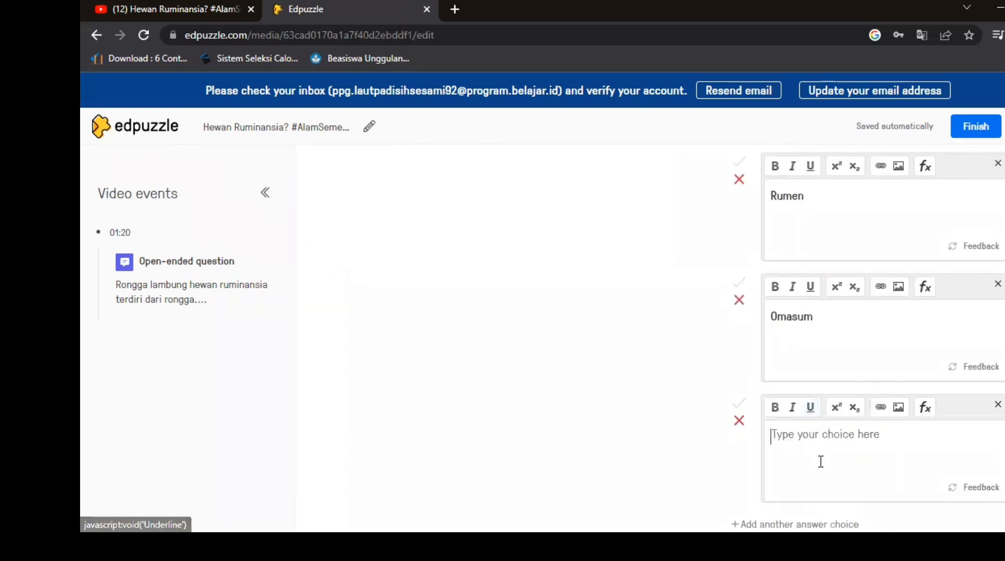
{"action": "type", "text": "Abomasum"}
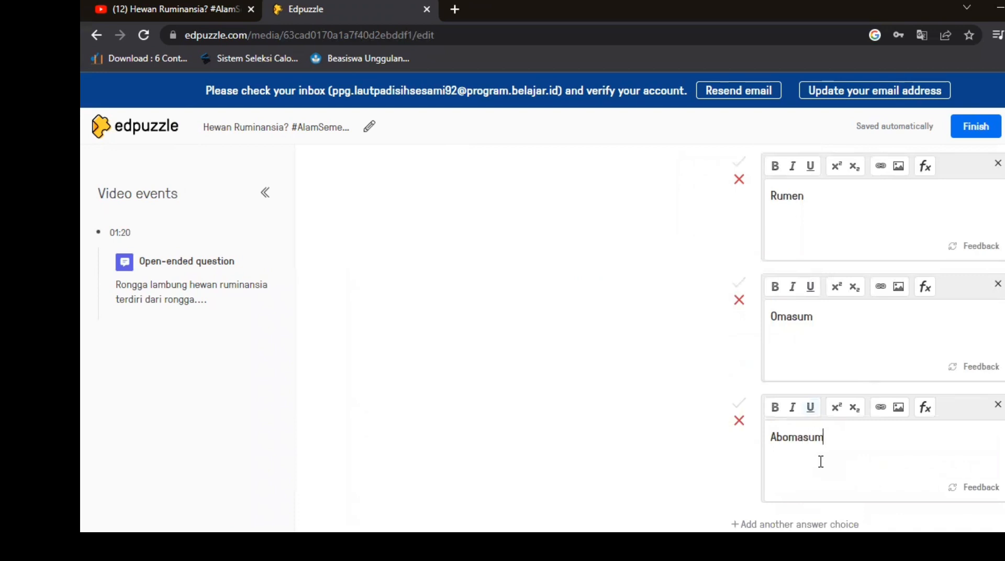
- Mark "Rumen" as the correct answer and save the multiple-choice question
{"action": "scroll", "coordinate": [831, 390], "scroll_direction": "up", "scroll_amount": 2}
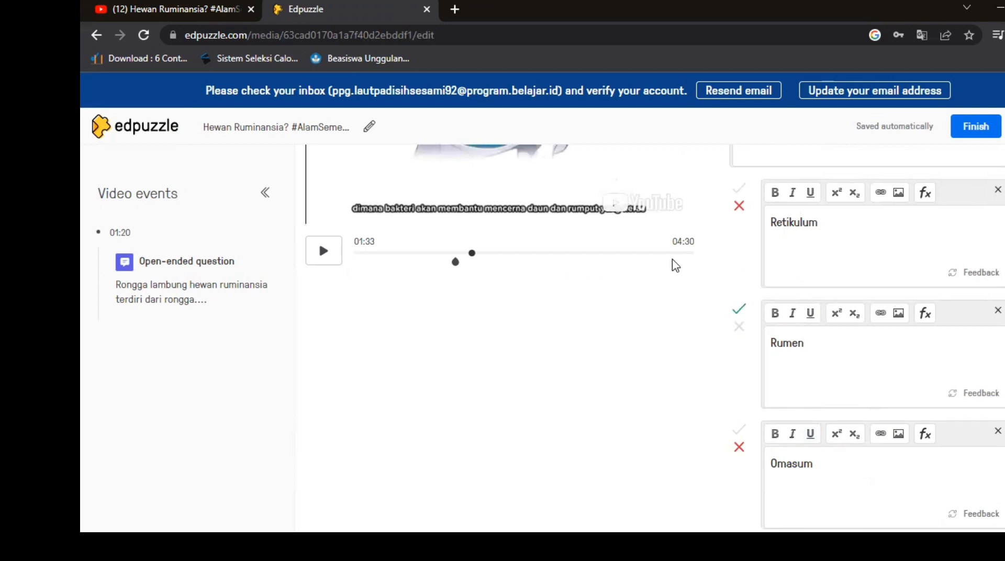
{"action": "scroll", "coordinate": [918, 382], "scroll_direction": "down", "scroll_amount": 5}
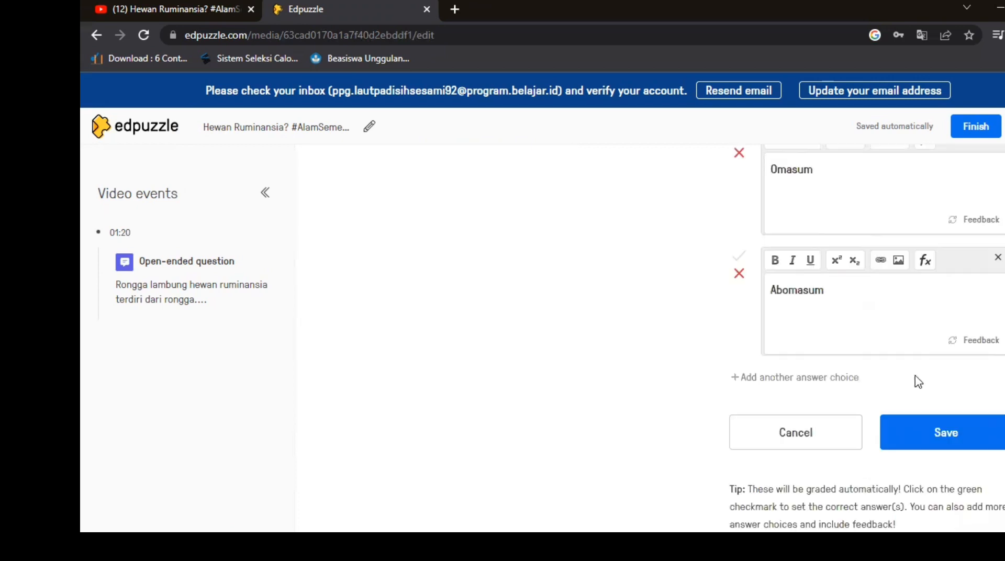
{"action": "left_click", "coordinate": [989, 434]}
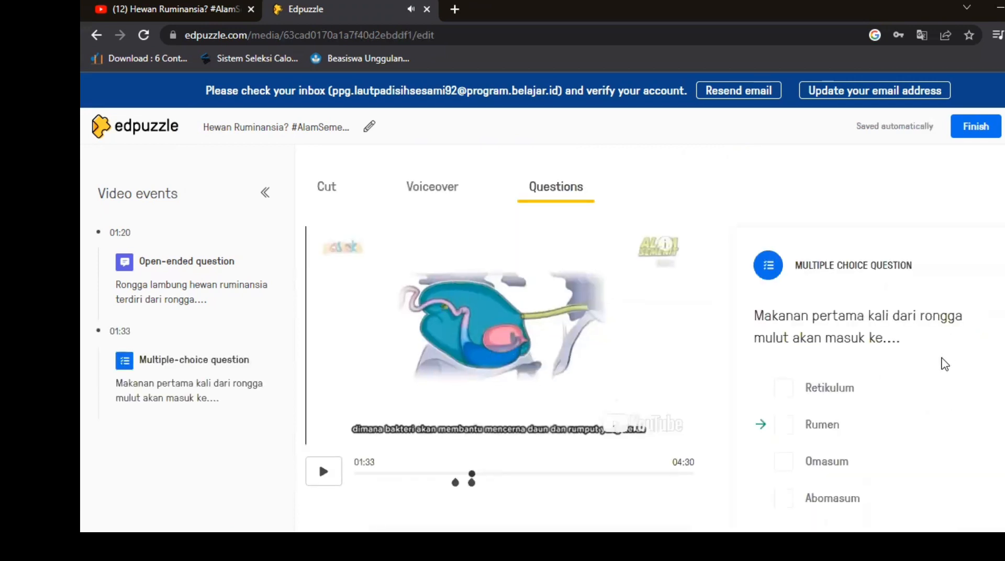
- Review the saved multiple-choice question with its answer choices and continue past it to the question types
{"action": "scroll", "coordinate": [931, 335], "scroll_direction": "down", "scroll_amount": 1}
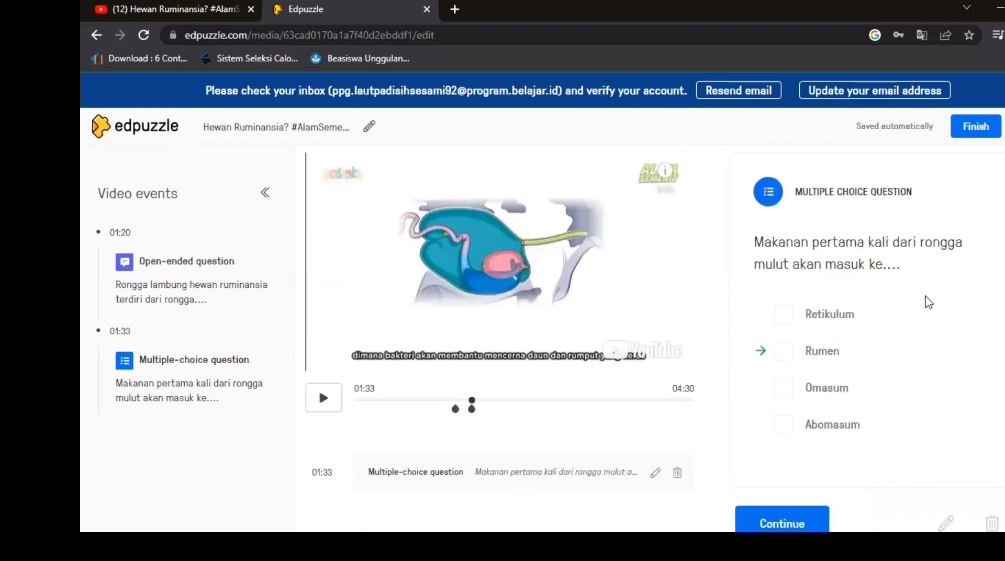
{"action": "scroll", "coordinate": [928, 303], "scroll_direction": "up", "scroll_amount": 1}
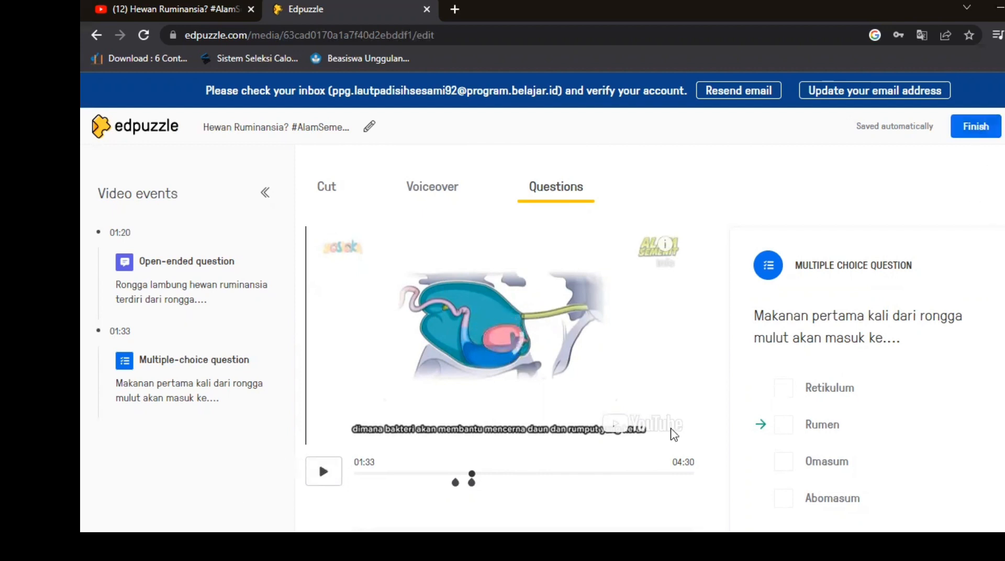
{"action": "scroll", "coordinate": [668, 429], "scroll_direction": "down", "scroll_amount": 2}
{"action": "left_click", "coordinate": [782, 528]}
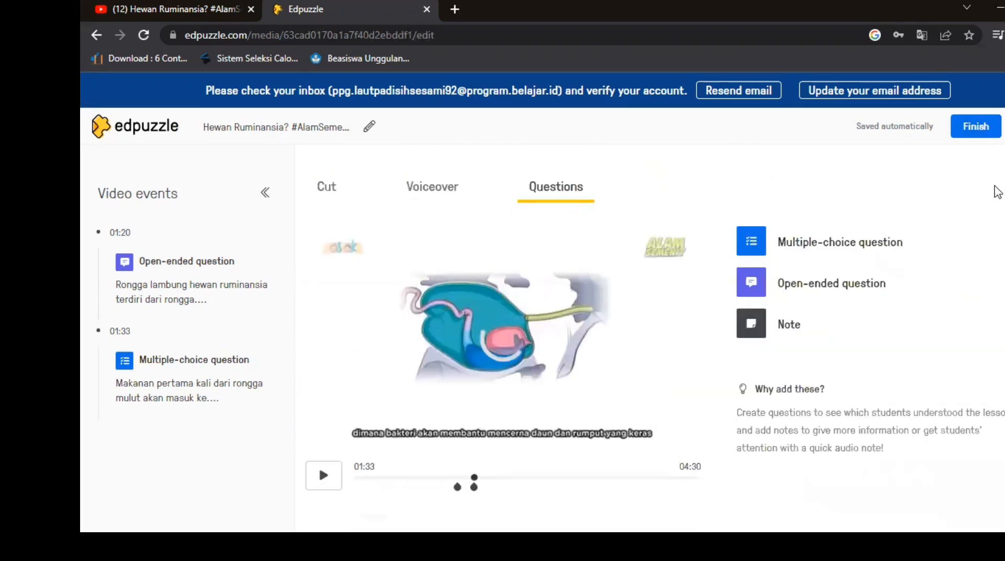
- Finish editing the ruminant video lesson and locate it among the videos in My Content
{"action": "left_click", "coordinate": [324, 481]}
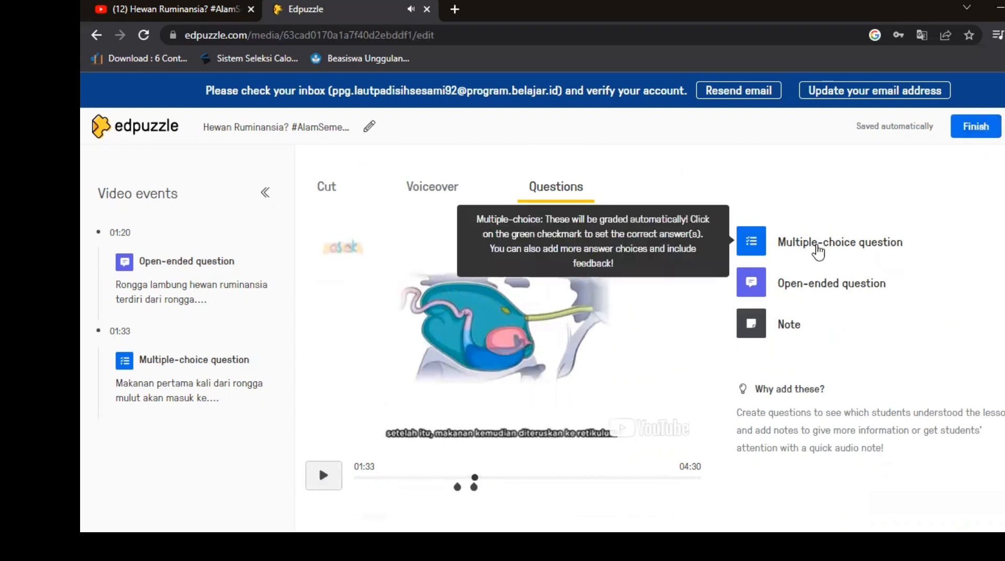
{"action": "left_click", "coordinate": [994, 130]}
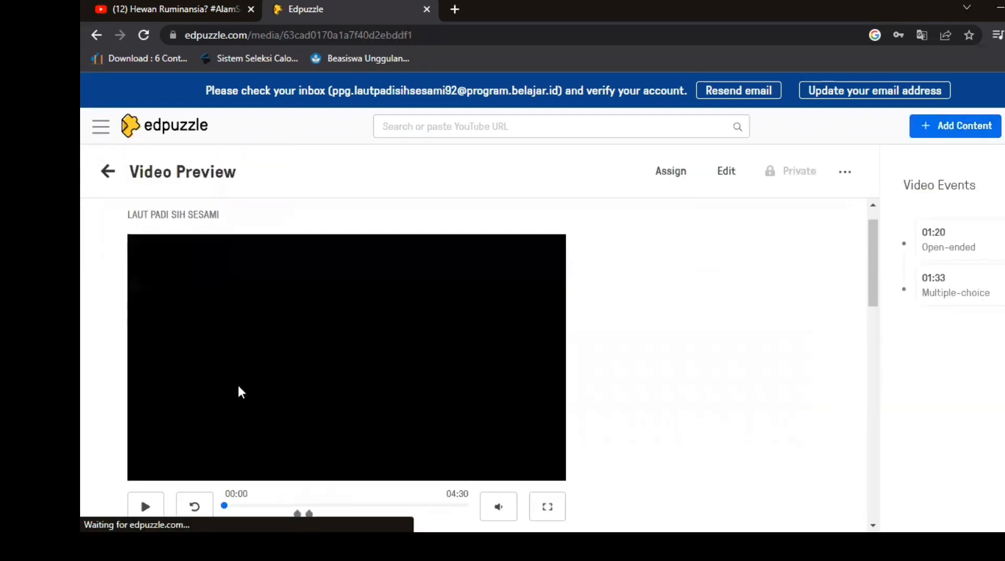
{"action": "left_click", "coordinate": [110, 129]}
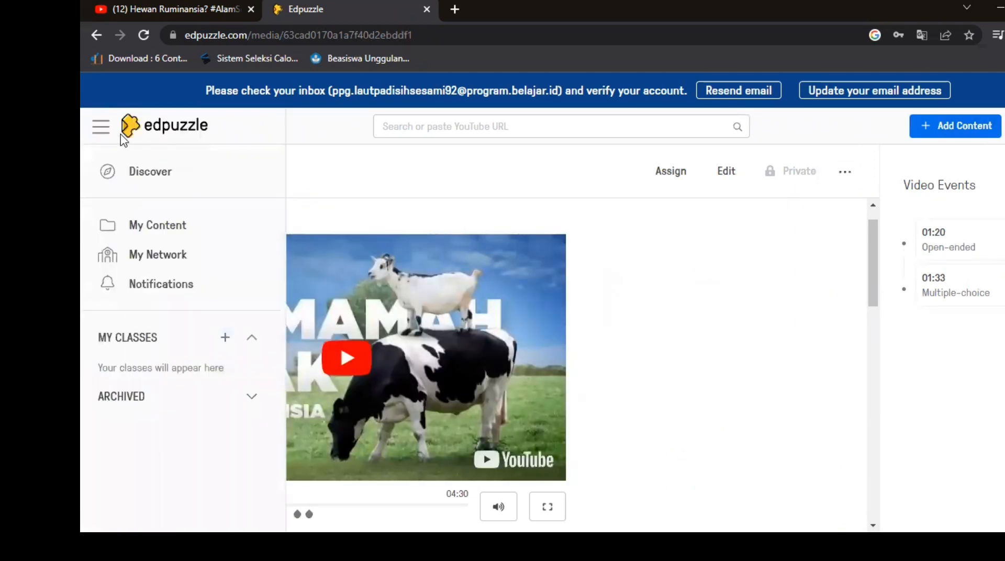
{"action": "left_click", "coordinate": [158, 226]}
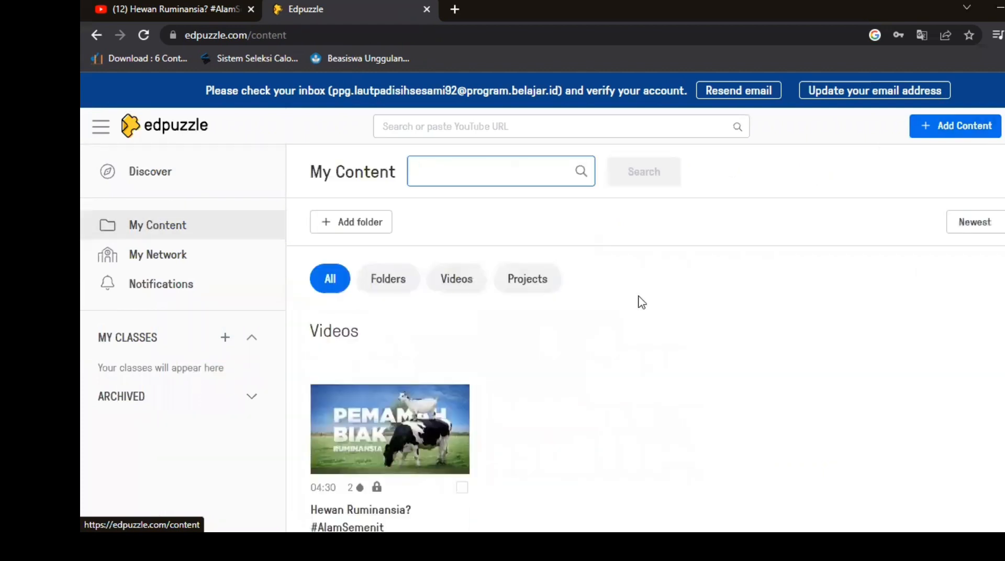
{"action": "left_click", "coordinate": [618, 358]}
{"action": "scroll", "coordinate": [526, 406], "scroll_direction": "down", "scroll_amount": 2}
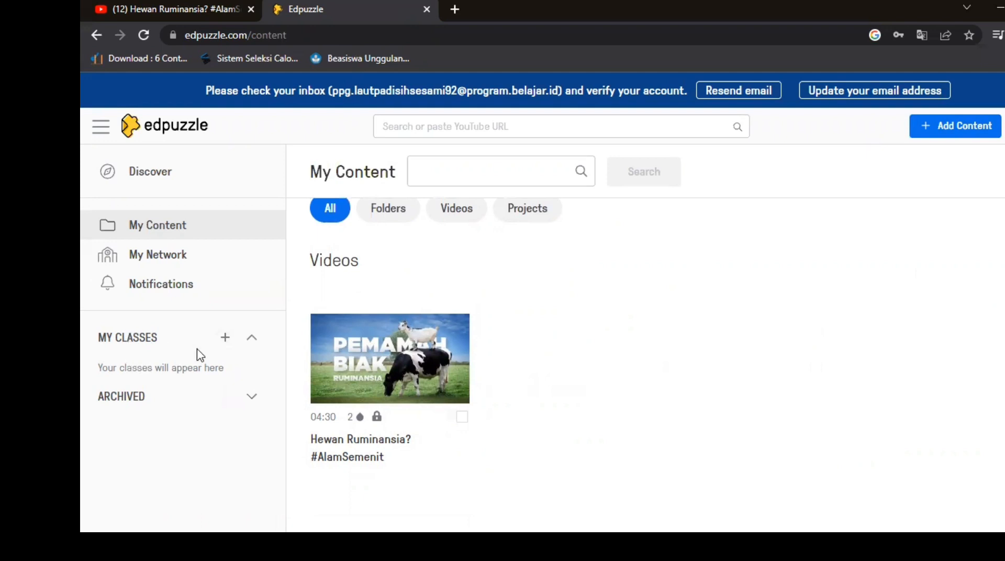
- Set up a new class named "XI MIPA 3" with the description "Biologi"
{"action": "left_click", "coordinate": [225, 338]}
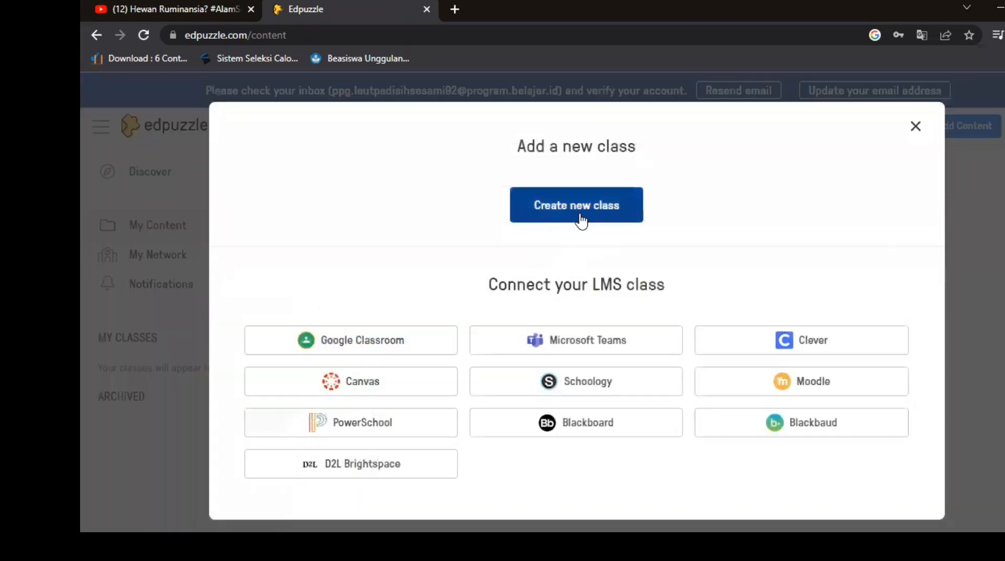
{"action": "left_click", "coordinate": [580, 213]}
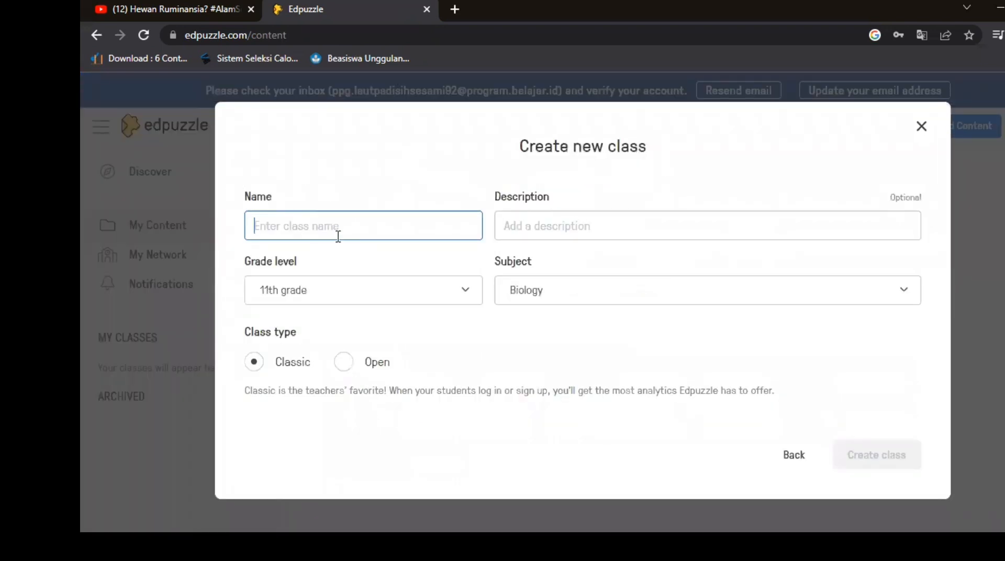
{"action": "type", "text": "X"}
{"action": "key", "text": "BackSpace"}
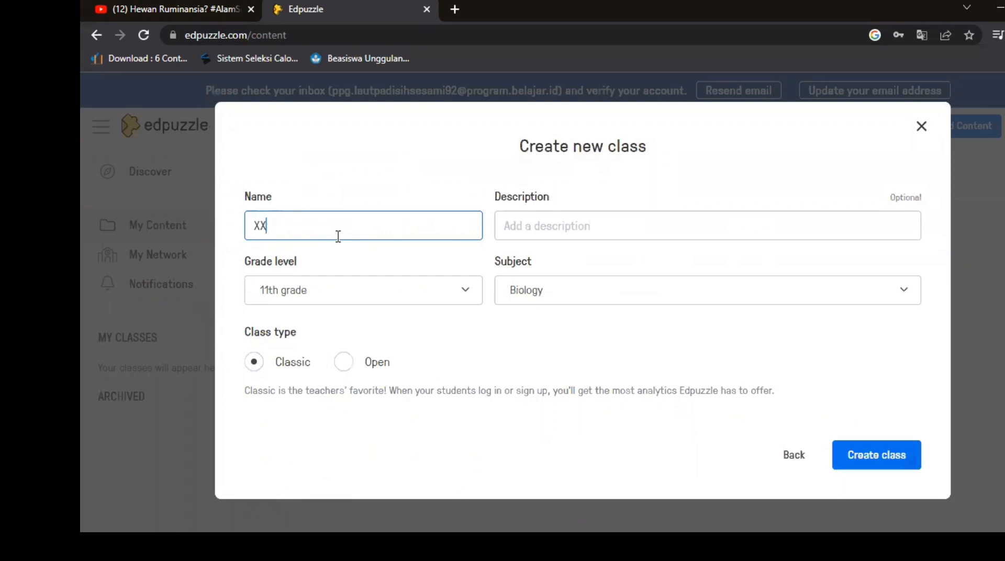
{"action": "type", "text": "I MIPA 3"}
{"action": "left_click", "coordinate": [544, 217]}
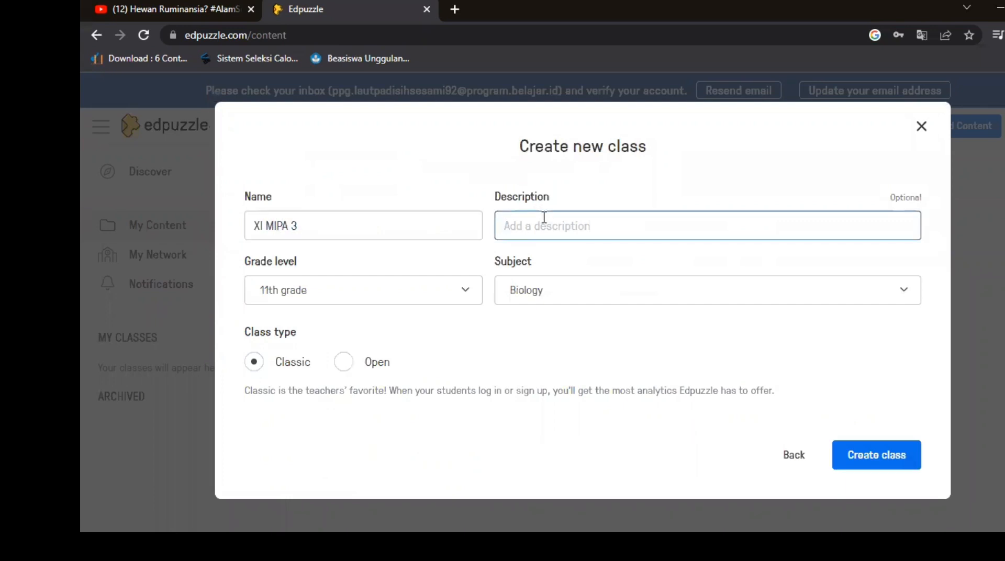
{"action": "type", "text": "Biologi"}
- Set the class type to Open with automatically generated student nicknames and create the class
{"action": "left_click", "coordinate": [354, 366]}
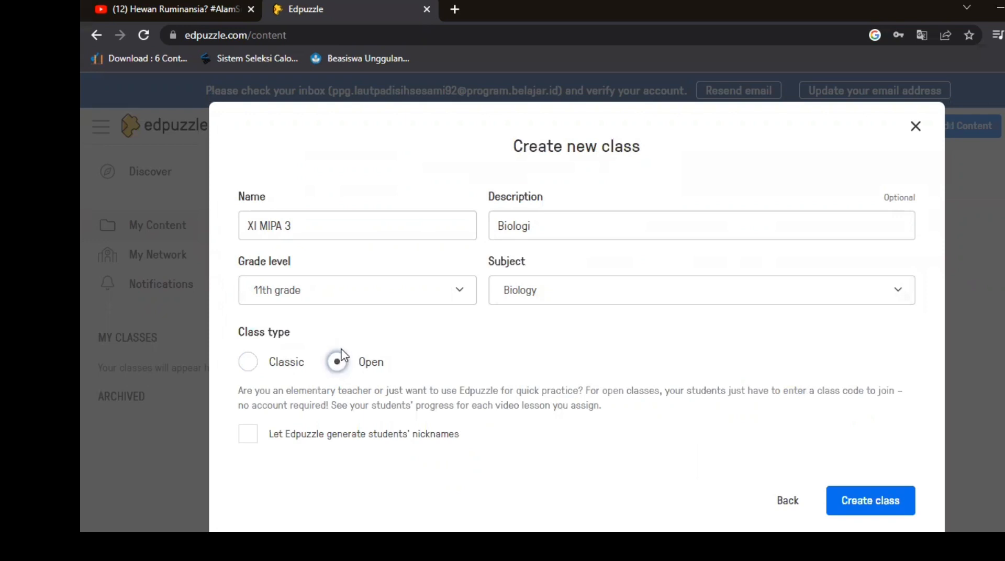
{"action": "left_click", "coordinate": [248, 435]}
{"action": "left_click", "coordinate": [854, 500]}
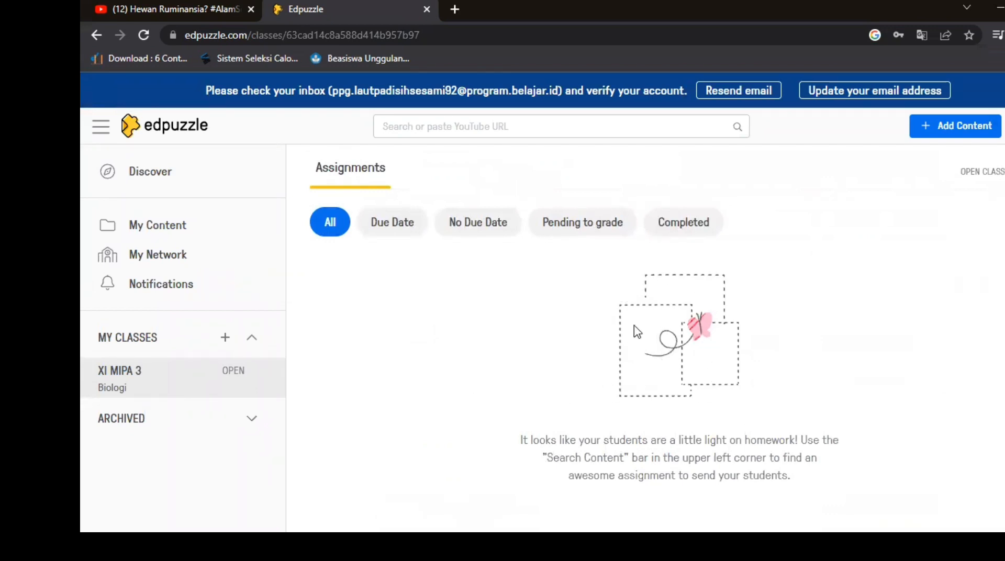
- Open the Hewan Ruminansia video from My Content and select class XI MIPA 3 for its assignment
{"action": "left_click", "coordinate": [190, 227]}
{"action": "scroll", "coordinate": [443, 380], "scroll_direction": "down", "scroll_amount": 2}
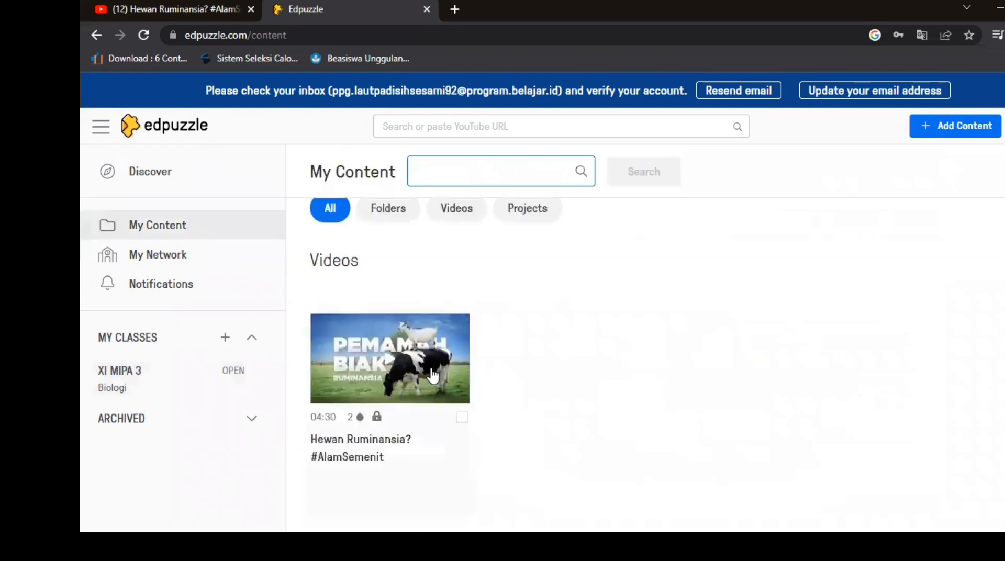
{"action": "left_click", "coordinate": [428, 372]}
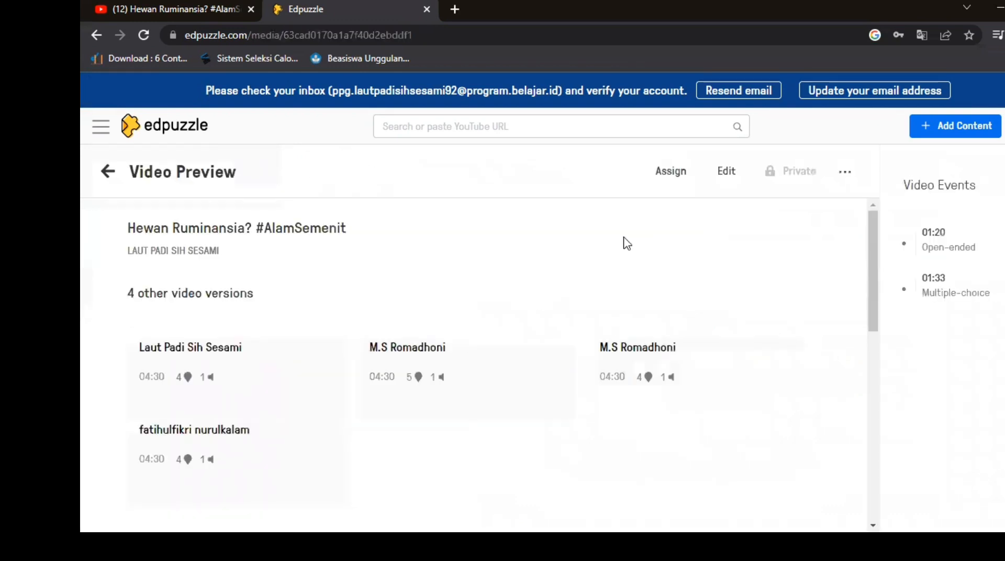
{"action": "left_click", "coordinate": [689, 170]}
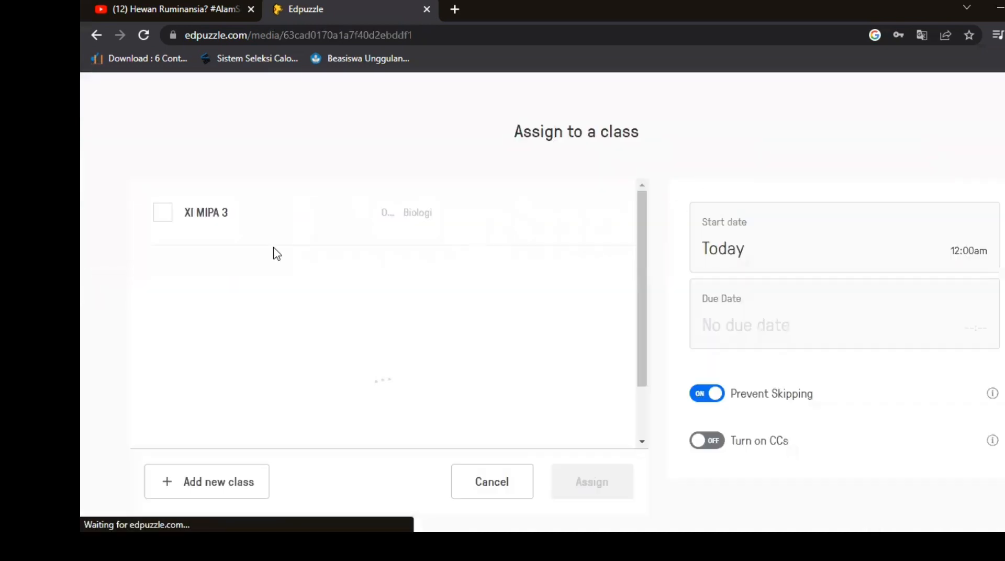
{"action": "left_click", "coordinate": [162, 212]}
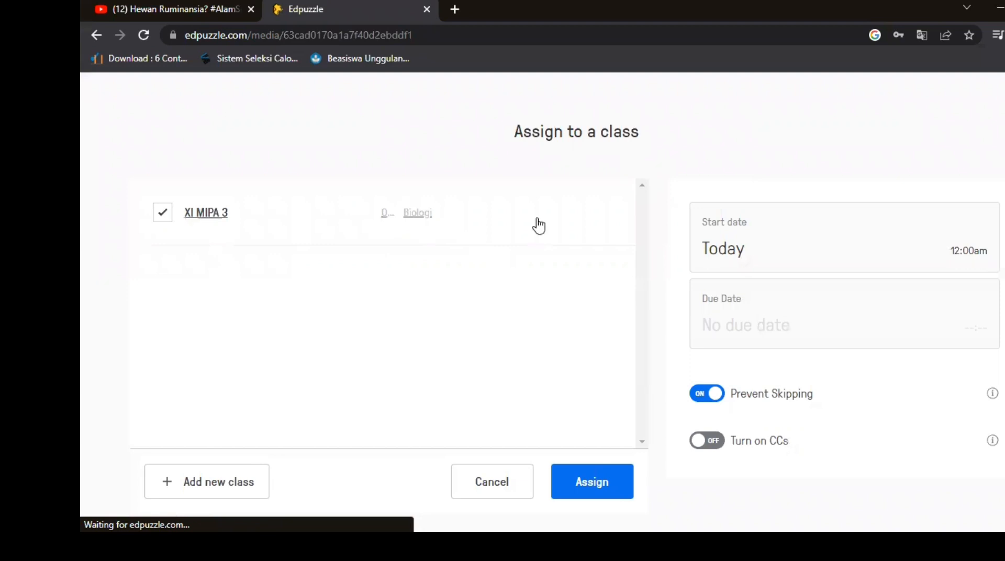
- Look at the assignment's start date and time options, leaving the start date as today
{"action": "left_click", "coordinate": [914, 259]}
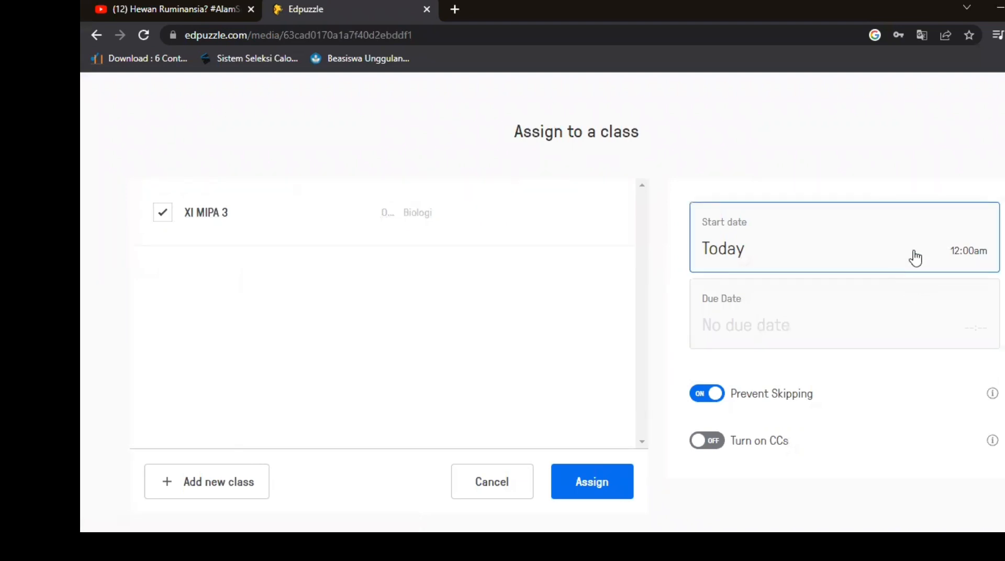
{"action": "left_click", "coordinate": [914, 259]}
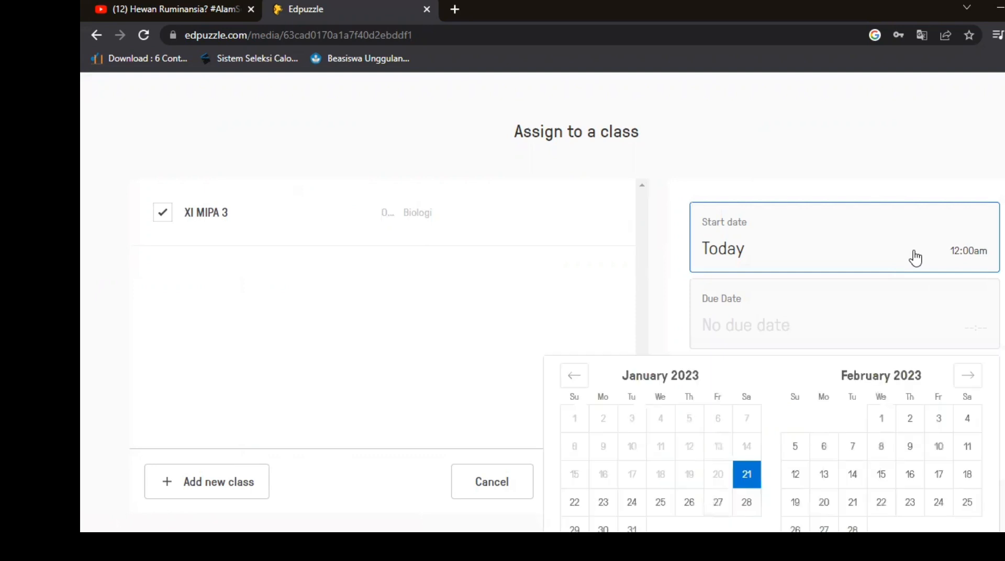
{"action": "scroll", "coordinate": [908, 258], "scroll_direction": "down", "scroll_amount": 2}
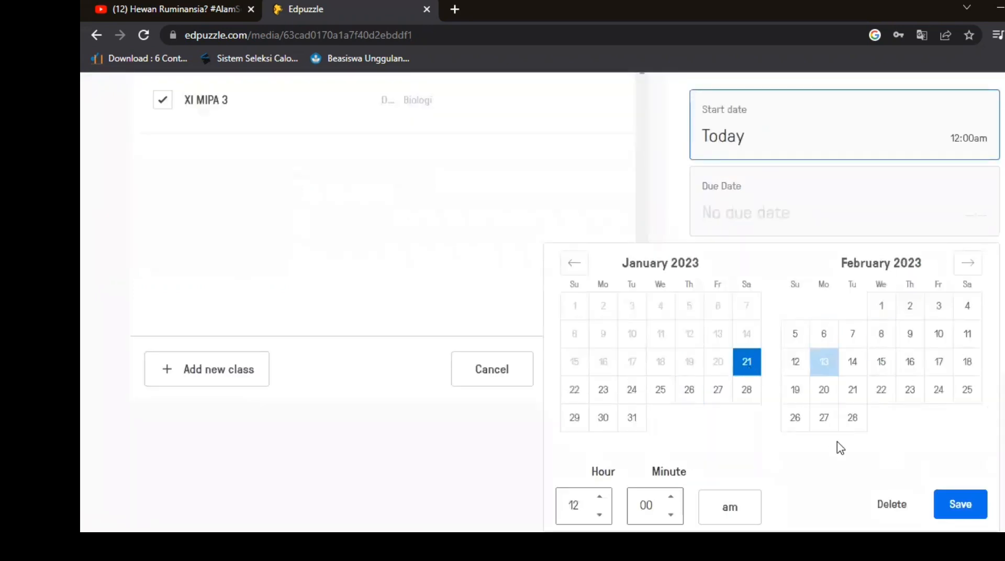
{"action": "scroll", "coordinate": [989, 253], "scroll_direction": "up", "scroll_amount": 2}
{"action": "left_click", "coordinate": [871, 223]}
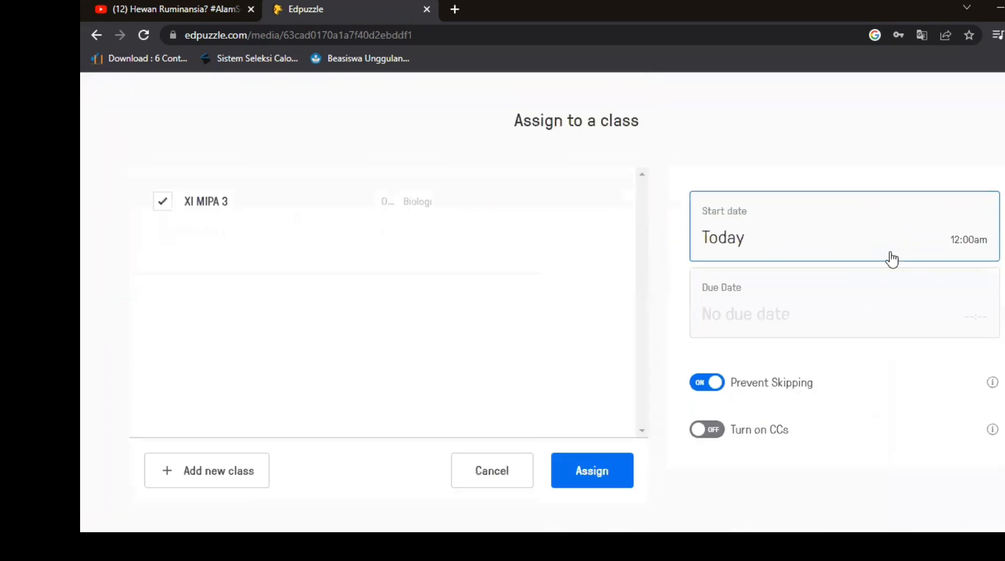
- Try a due date of January 28 at 11:59 pm for the assignment and clear it again
{"action": "left_click", "coordinate": [870, 316]}
{"action": "scroll", "coordinate": [870, 316], "scroll_direction": "down", "scroll_amount": 2}
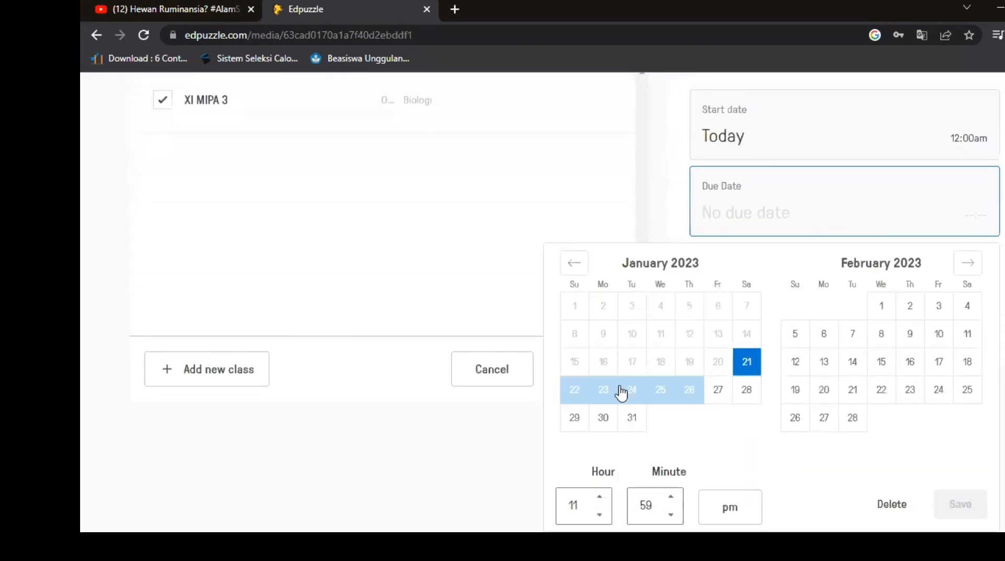
{"action": "left_click", "coordinate": [742, 401]}
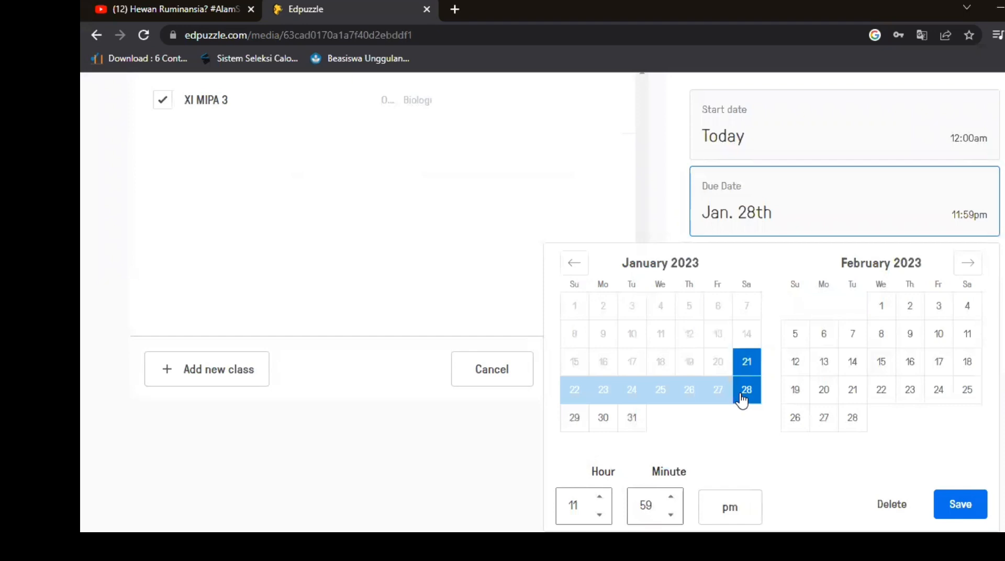
{"action": "left_click", "coordinate": [960, 504]}
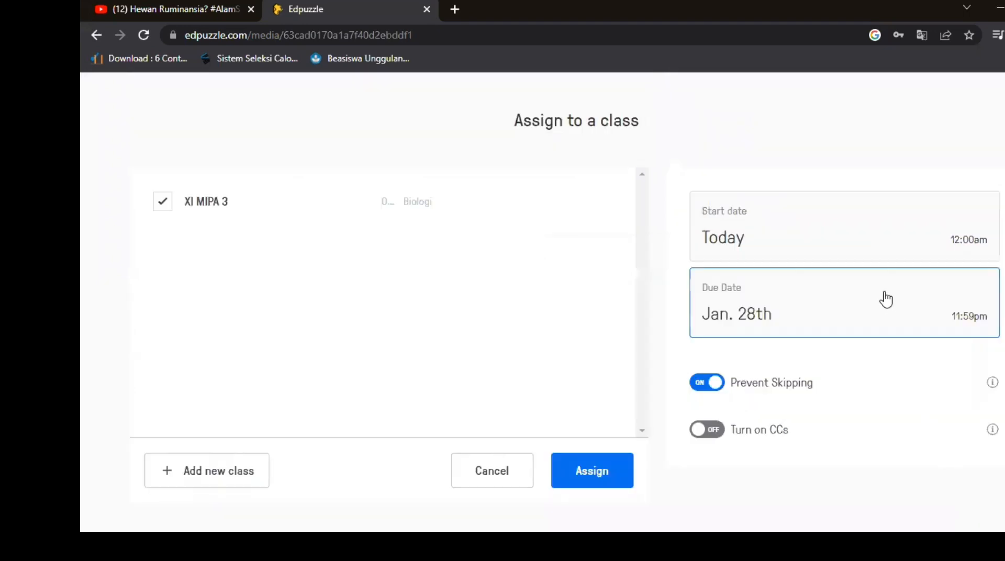
{"action": "left_click", "coordinate": [876, 325]}
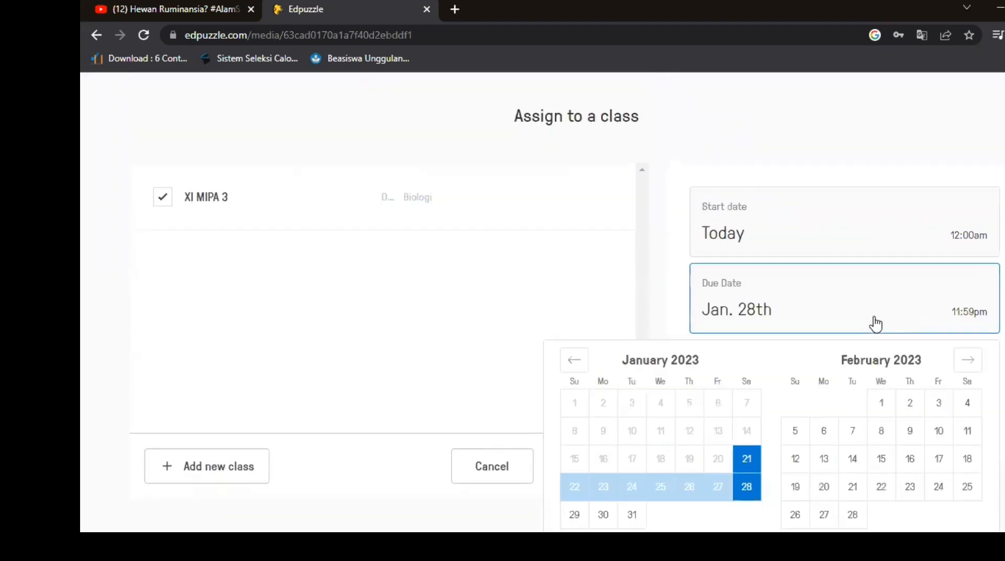
{"action": "left_click", "coordinate": [890, 507]}
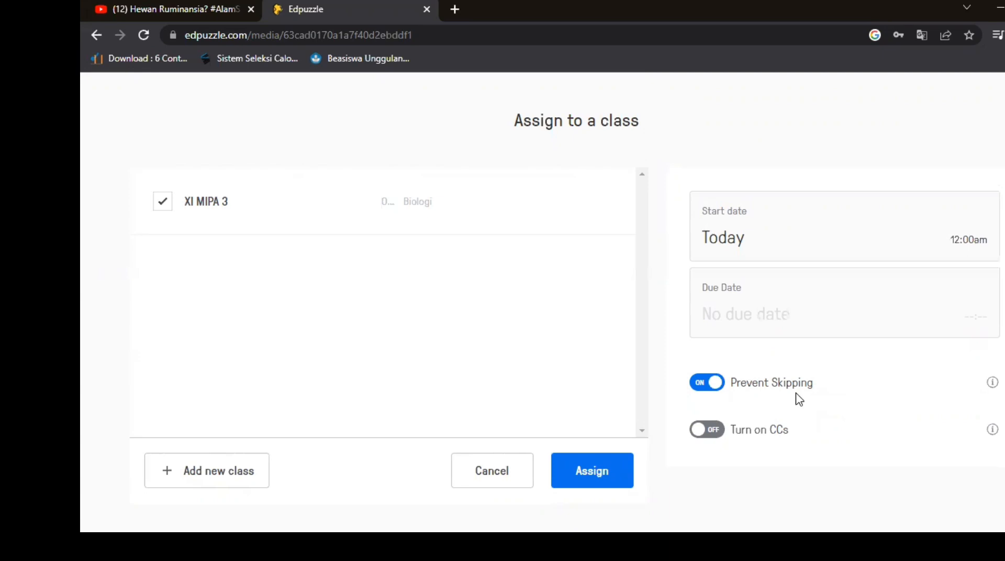
- Turn off Prevent Skipping and assign the video to the selected class
{"action": "left_click", "coordinate": [698, 387]}
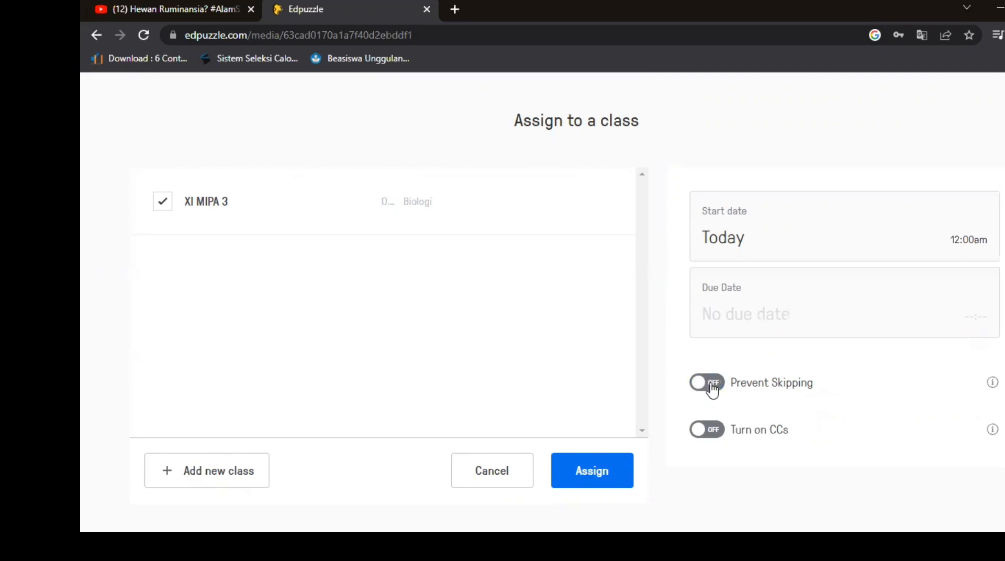
{"action": "left_click", "coordinate": [626, 481]}
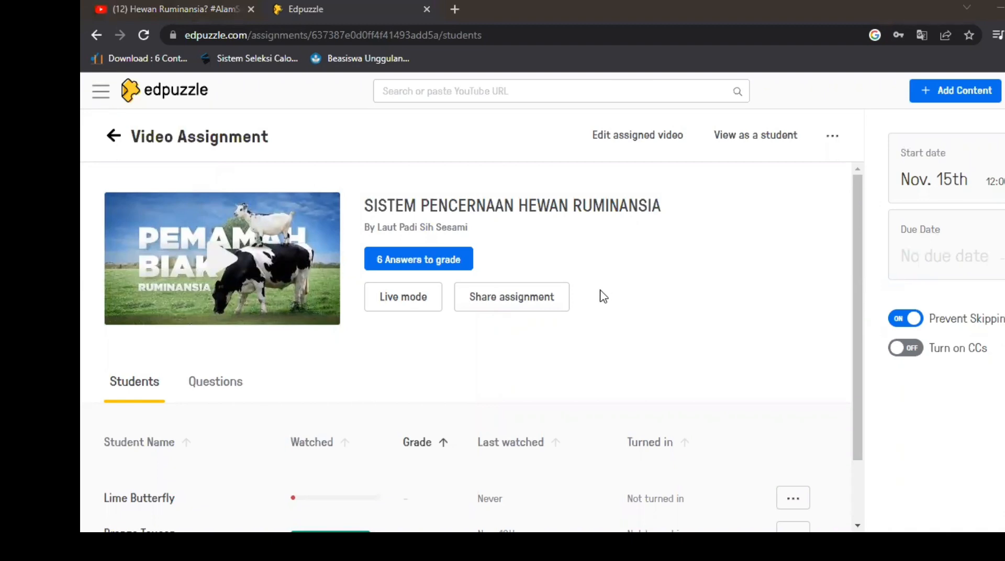
- Copy the direct link for sharing the SISTEM PENCERNAAN HEWAN RUMINANSIA assignment with students and close the sharing options
{"action": "left_click", "coordinate": [542, 307]}
{"action": "left_click", "coordinate": [542, 308]}
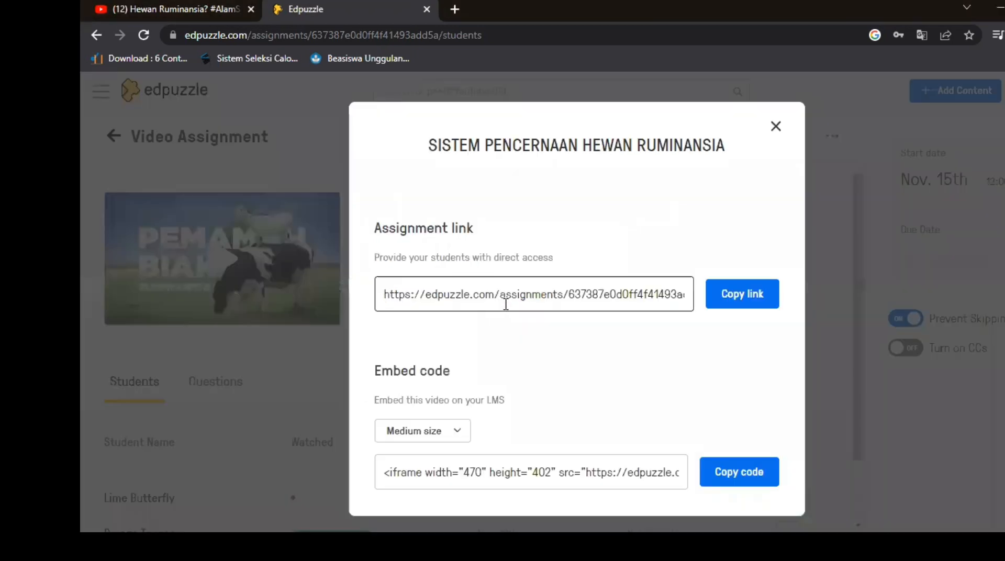
{"action": "left_click", "coordinate": [751, 311]}
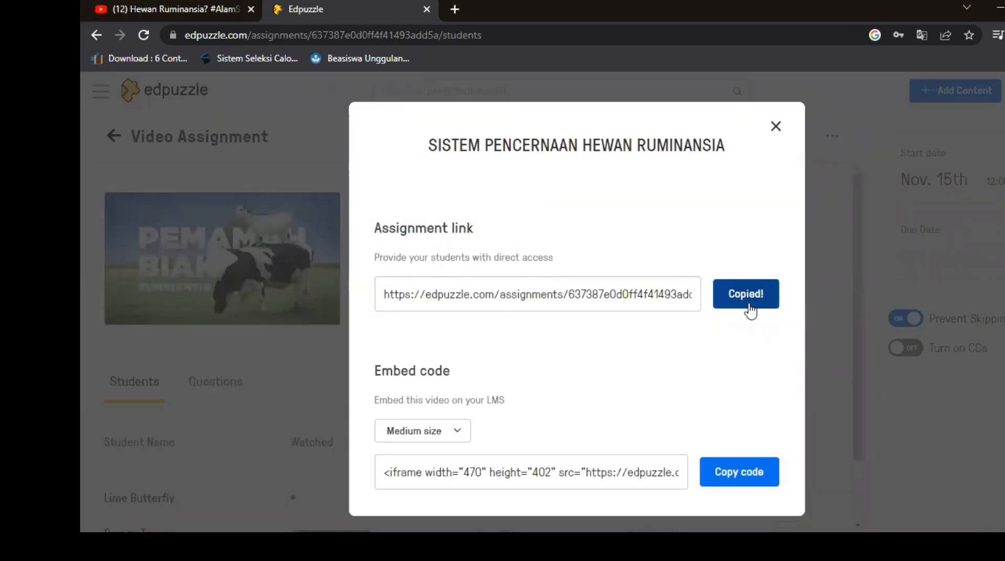
{"action": "left_click", "coordinate": [775, 127]}
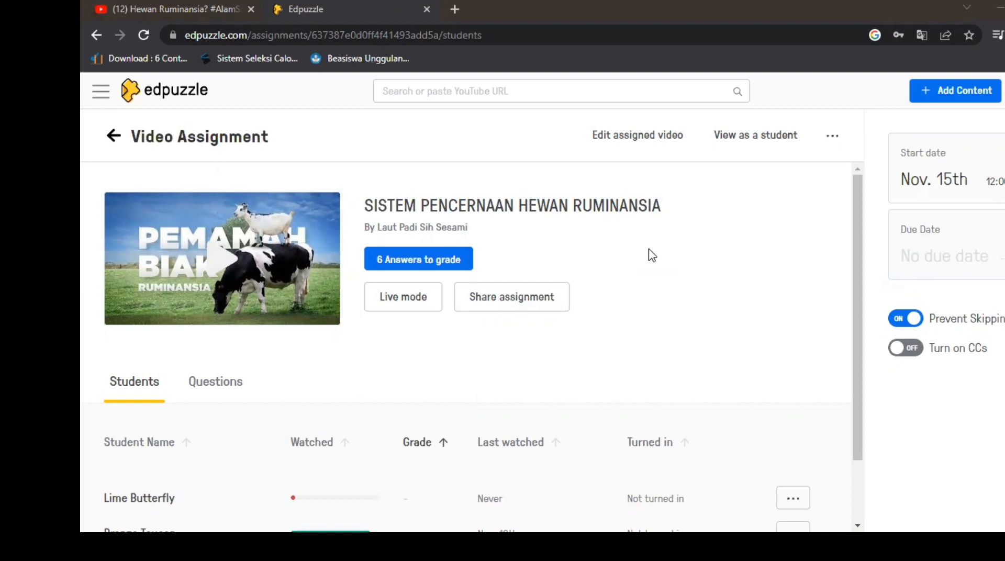
- Open the teacher's own progress in the student list and compare the first question's model answer with the submitted one
{"action": "scroll", "coordinate": [652, 255], "scroll_direction": "down", "scroll_amount": 2}
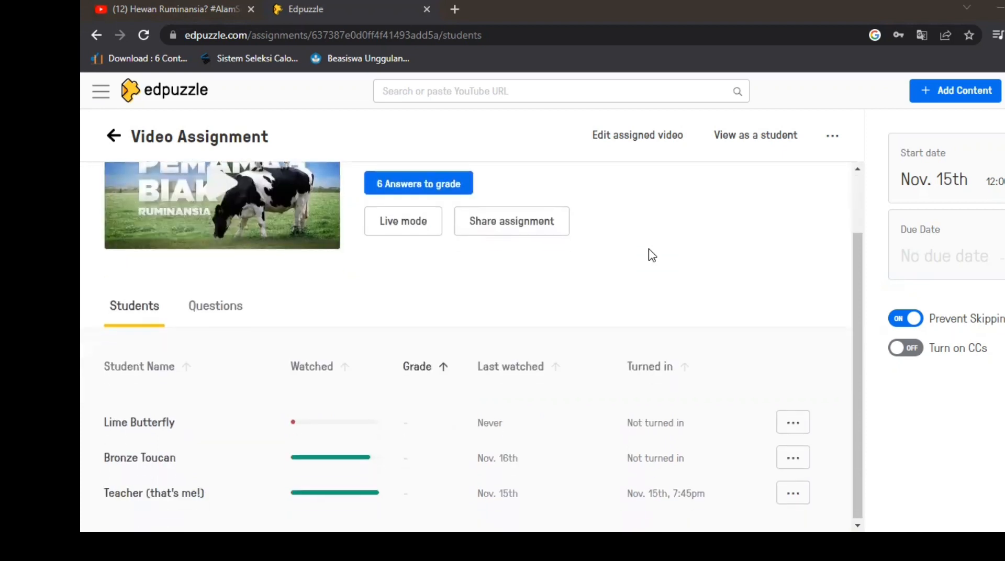
{"action": "left_click", "coordinate": [135, 490]}
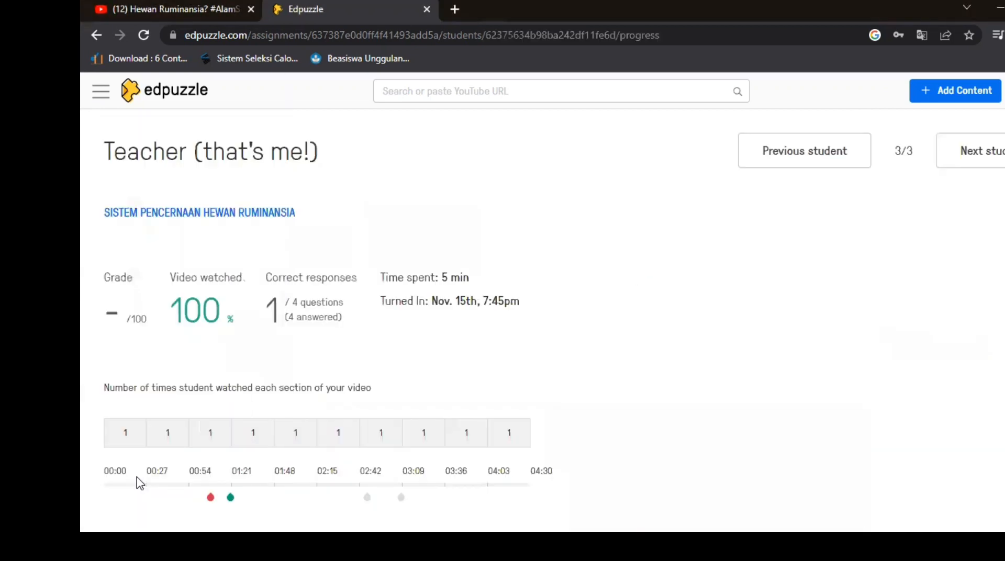
{"action": "scroll", "coordinate": [242, 335], "scroll_direction": "down", "scroll_amount": 7}
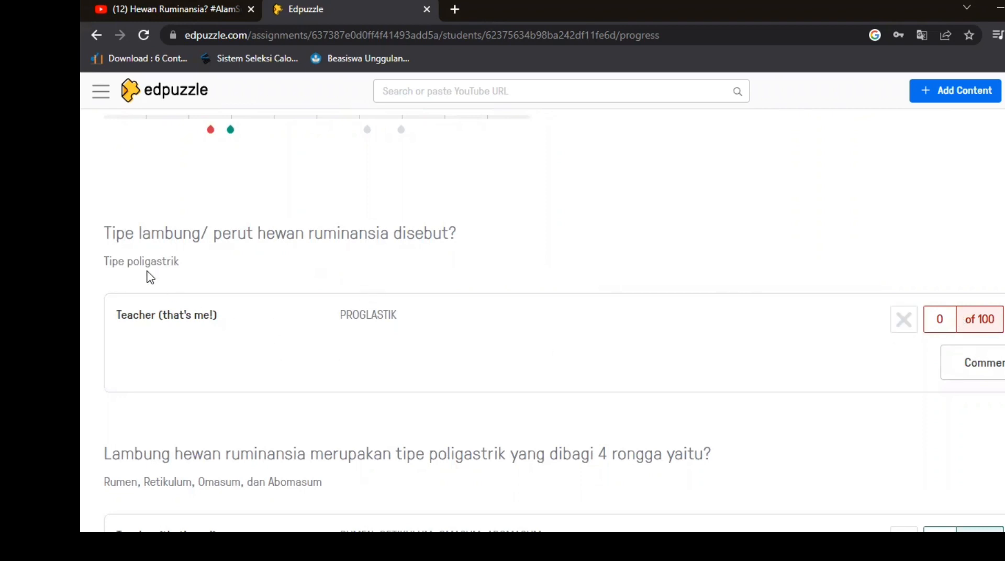
{"action": "scroll", "coordinate": [256, 296], "scroll_direction": "down", "scroll_amount": 1}
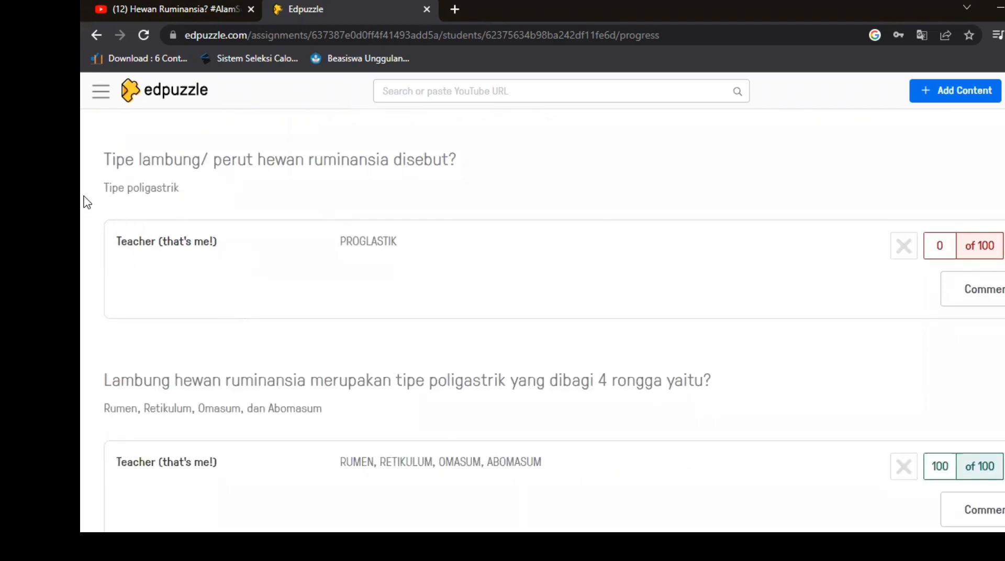
{"action": "left_click_drag", "start_coordinate": [104, 184], "coordinate": [195, 198]}
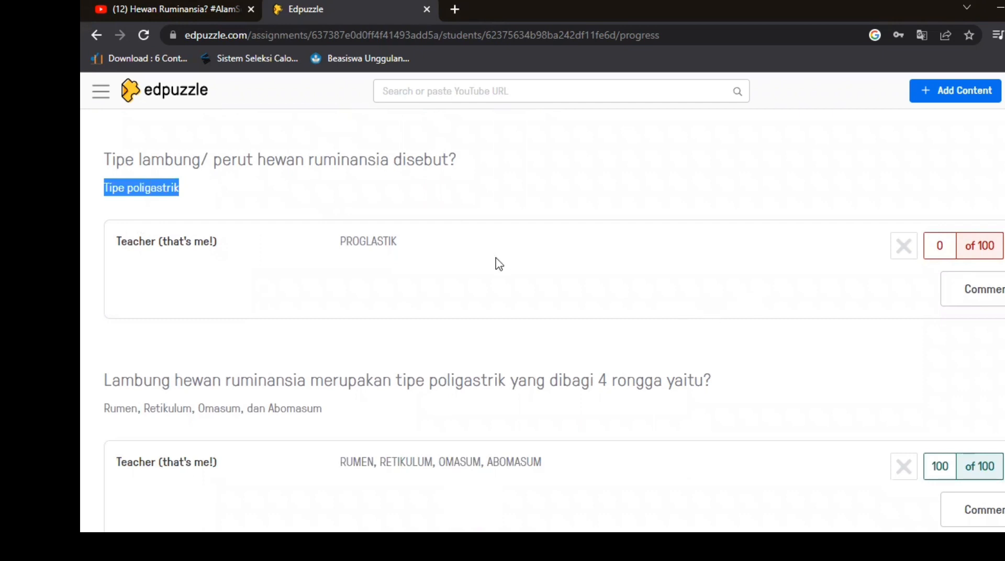
{"action": "left_click_drag", "start_coordinate": [340, 240], "coordinate": [432, 241]}
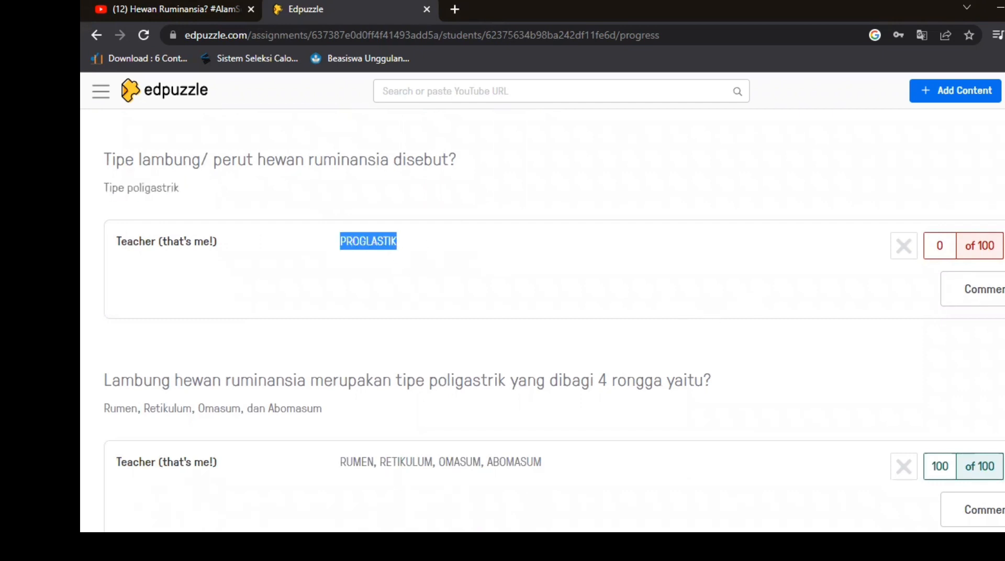
- Try a score of 100 for the first question's answer and mark it incorrect again
{"action": "left_click", "coordinate": [967, 246]}
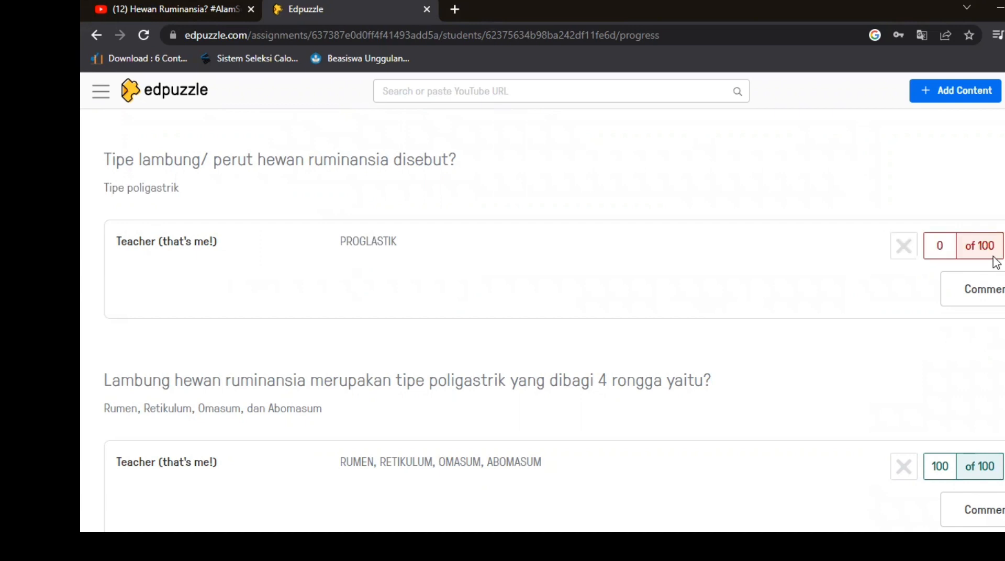
{"action": "left_click", "coordinate": [937, 246]}
{"action": "type", "text": "100"}
{"action": "key", "text": "Return"}
{"action": "left_click_drag", "start_coordinate": [950, 249], "coordinate": [922, 249]}
{"action": "type", "text": "8"}
{"action": "left_click", "coordinate": [916, 249]}
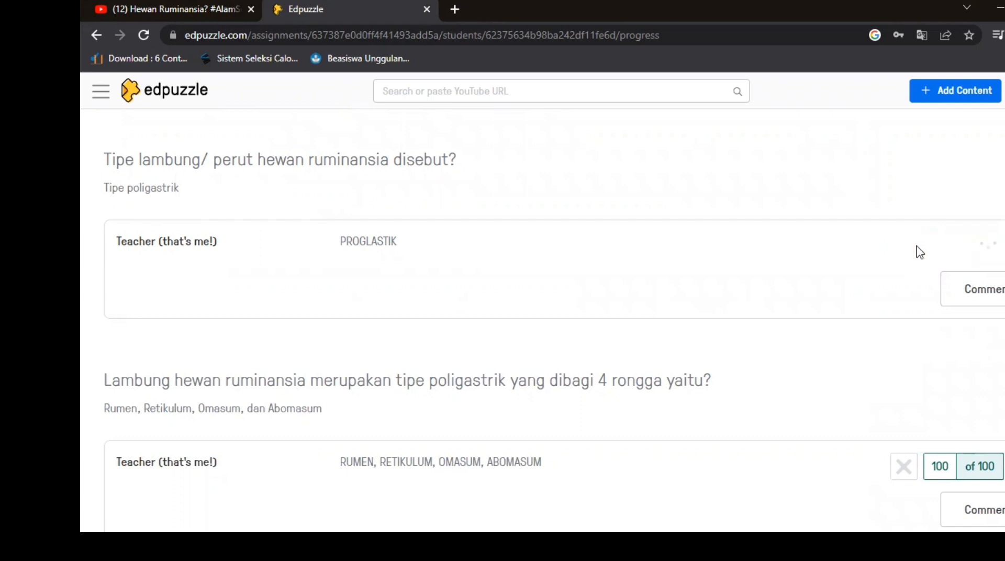
- Add the comment "Poligastrik yang betul" to the first question's answer and close the answer comments
{"action": "scroll", "coordinate": [900, 329], "scroll_direction": "down", "scroll_amount": 2}
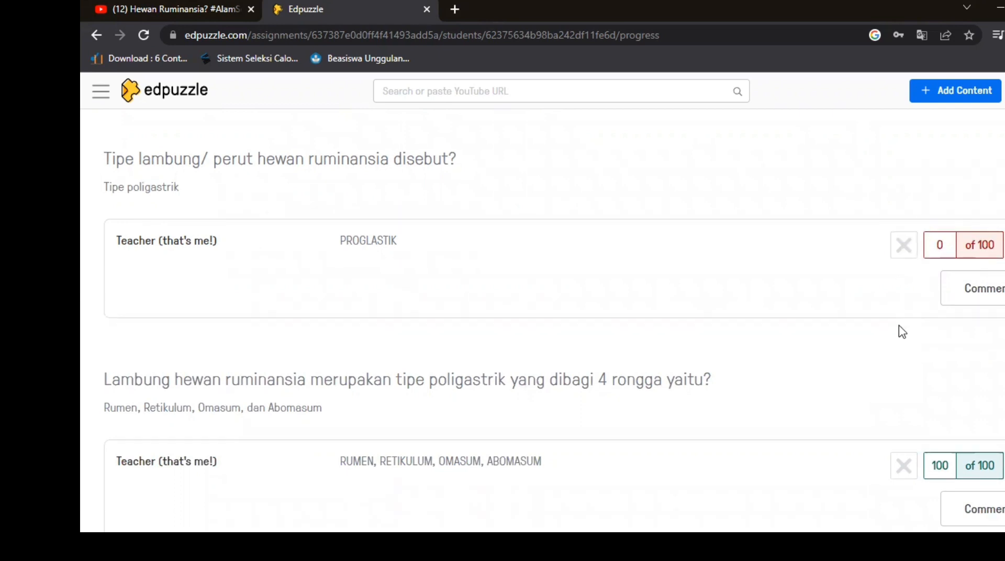
{"action": "scroll", "coordinate": [917, 307], "scroll_direction": "up", "scroll_amount": 1}
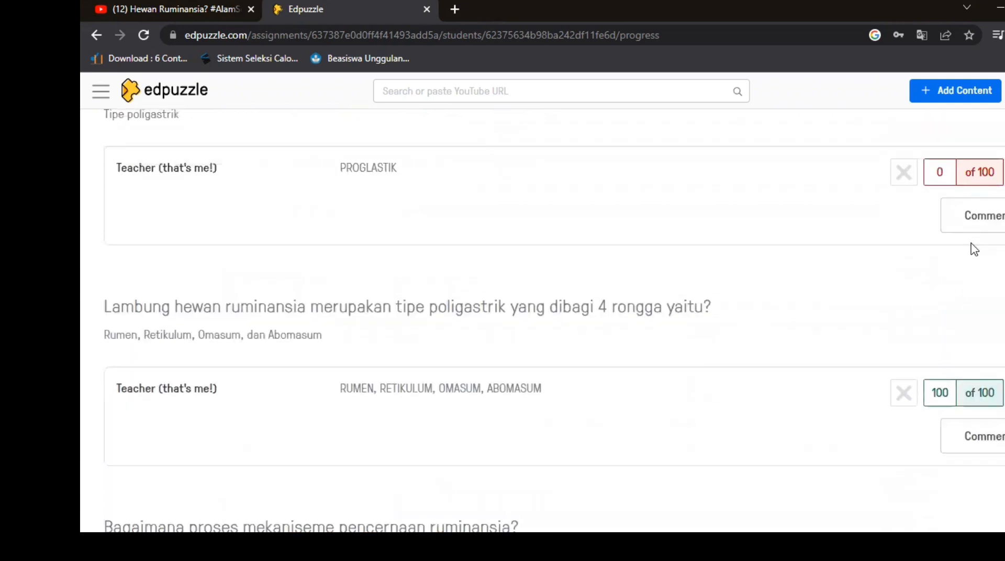
{"action": "left_click", "coordinate": [994, 214]}
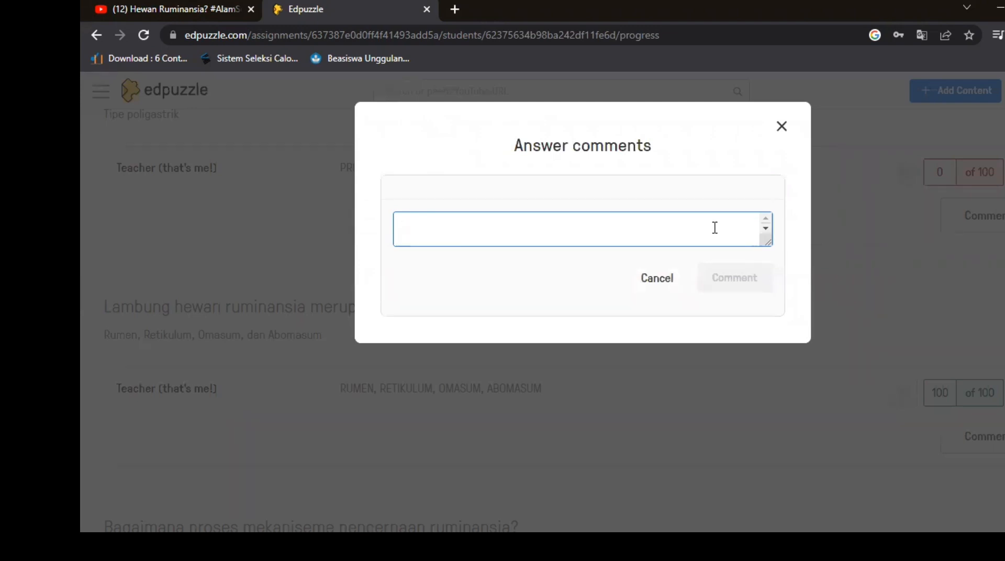
{"action": "type", "text": "Po"}
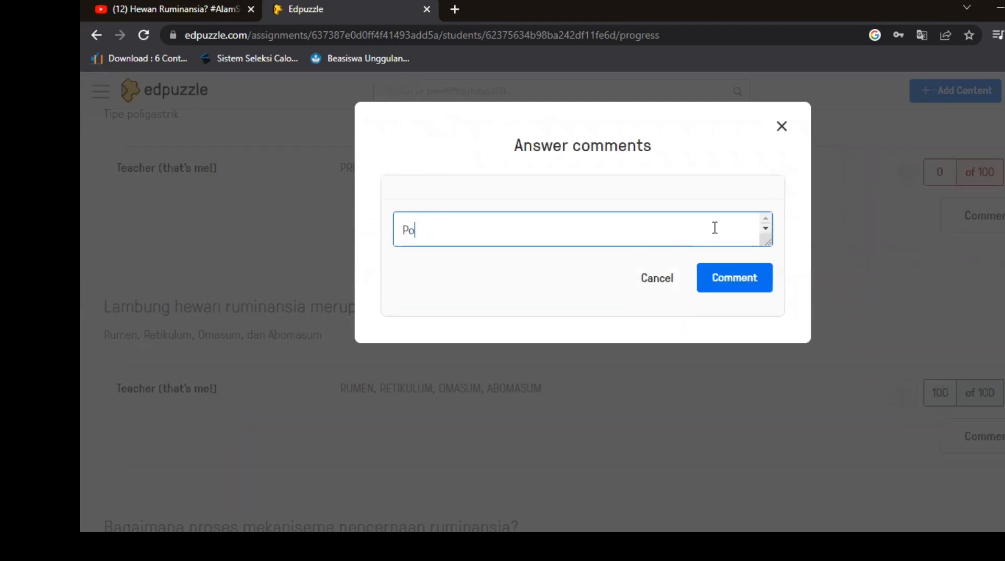
{"action": "type", "text": "ligastrik yang betul"}
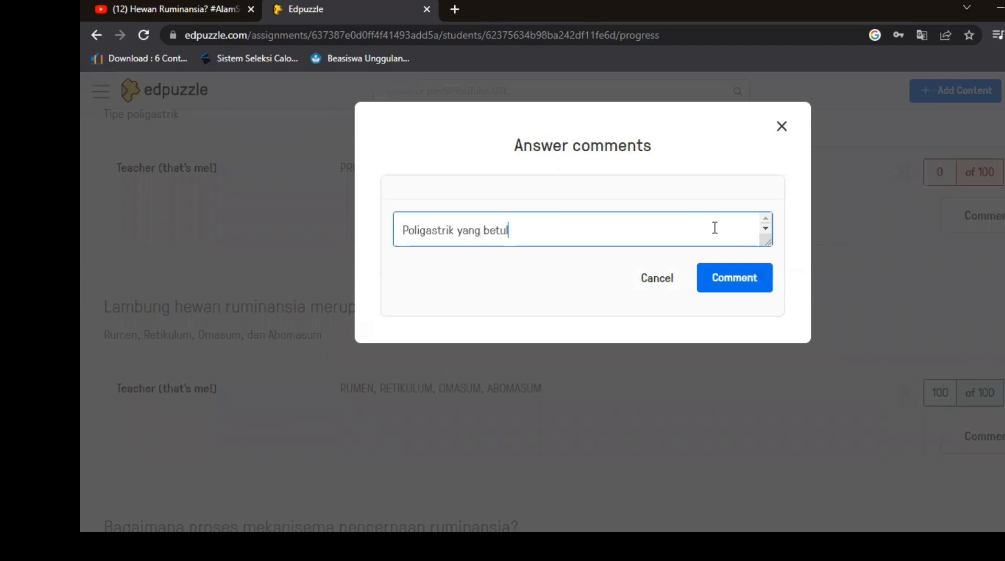
{"action": "left_click", "coordinate": [754, 274]}
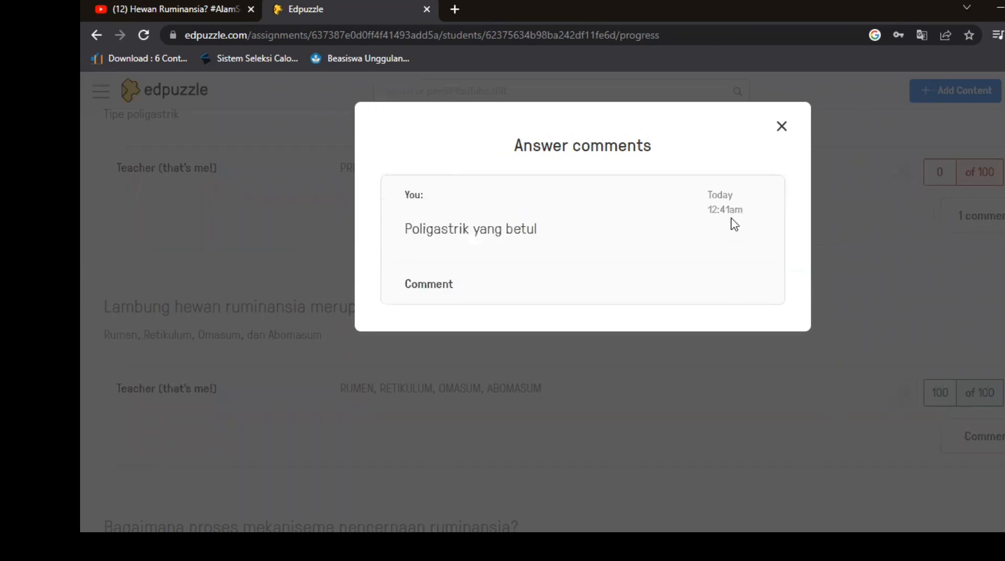
{"action": "left_click", "coordinate": [782, 128]}
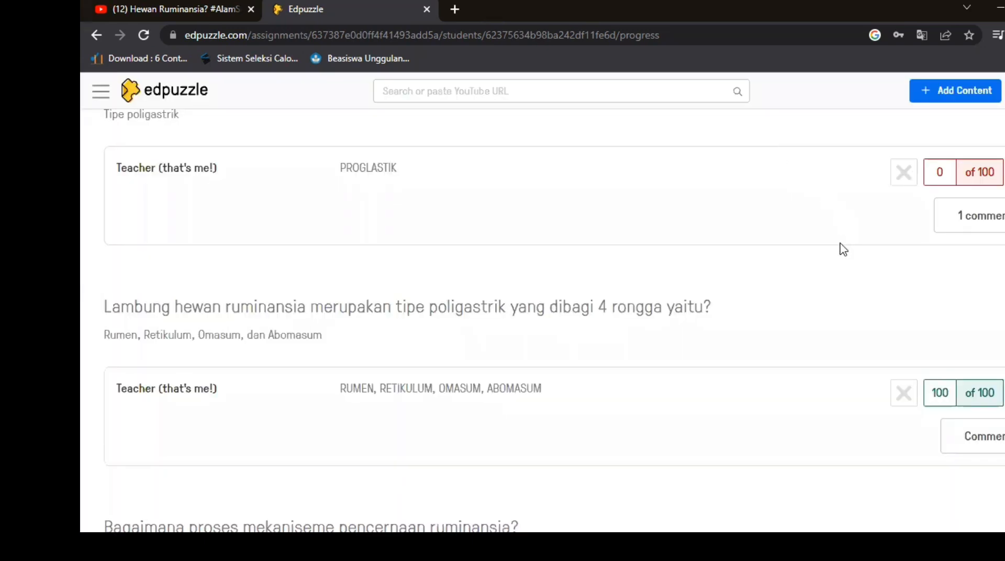
- Try marking the second question's answer about the four stomach chambers incorrect, and mark it correct again
{"action": "scroll", "coordinate": [817, 280], "scroll_direction": "down", "scroll_amount": 3}
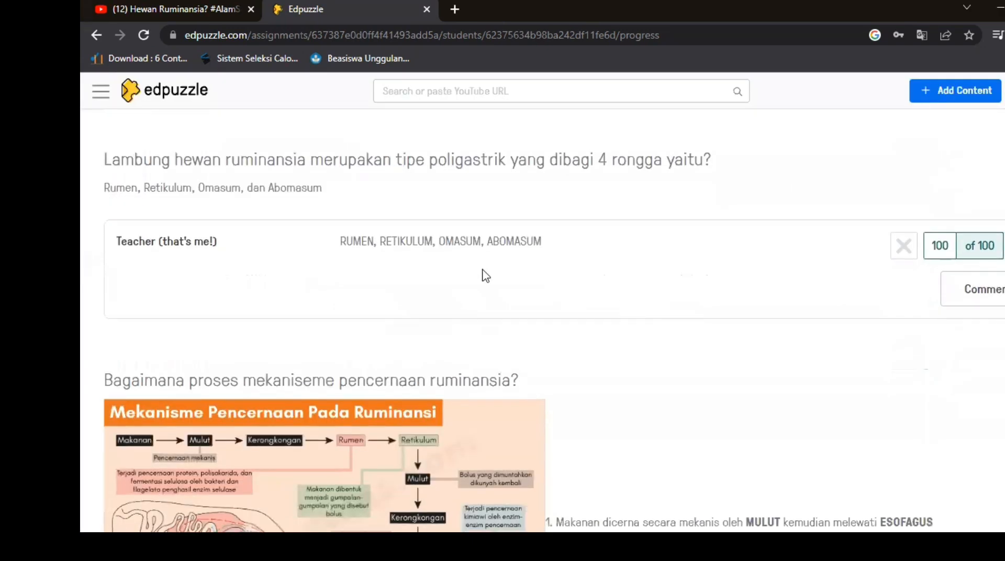
{"action": "left_click", "coordinate": [904, 246]}
{"action": "left_click", "coordinate": [1004, 246]}
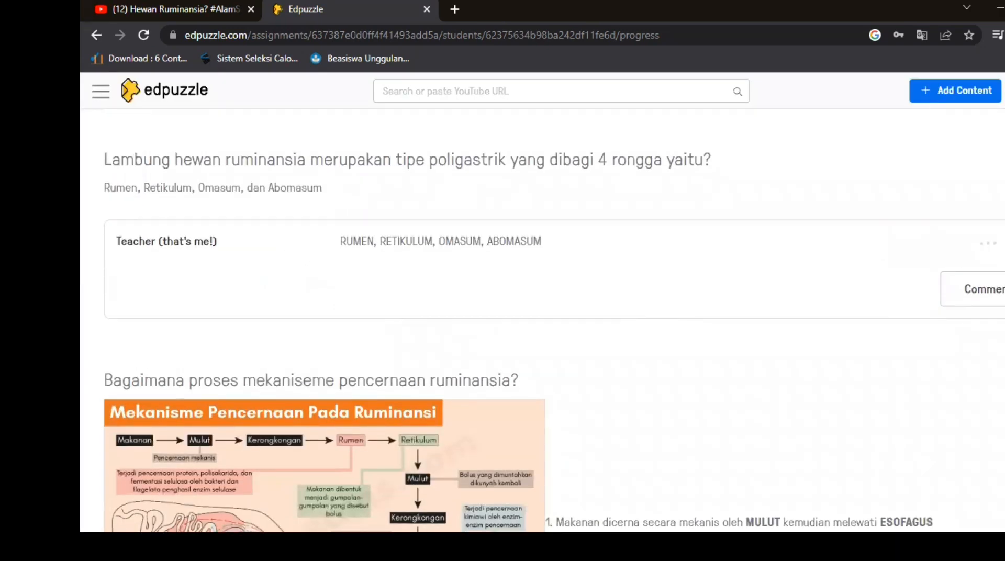
- Score the digestion mechanism answer 85 of 100 and mark the answer comparing ruminant and human digestion correct
{"action": "scroll", "coordinate": [937, 262], "scroll_direction": "down", "scroll_amount": 10}
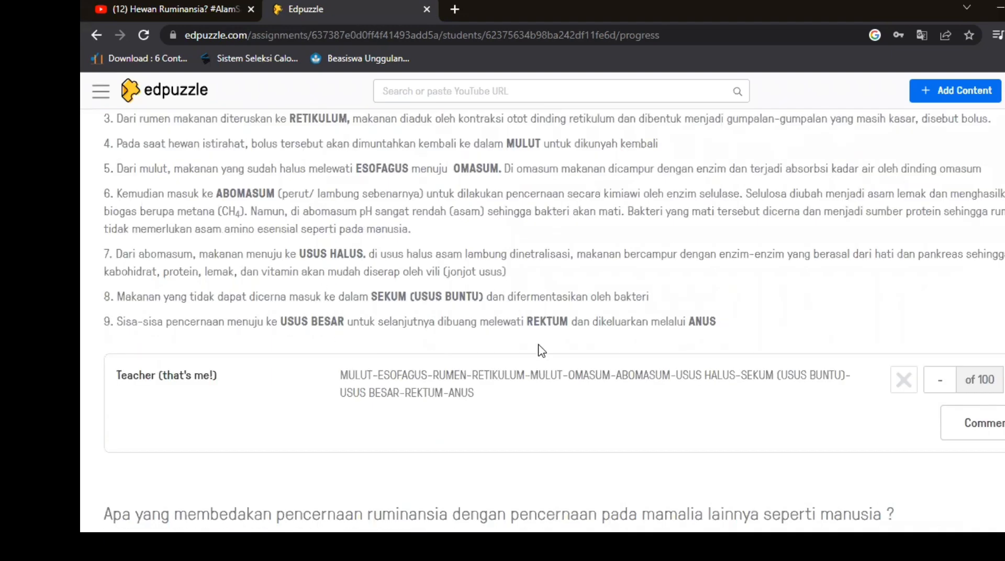
{"action": "scroll", "coordinate": [419, 394], "scroll_direction": "down", "scroll_amount": 1}
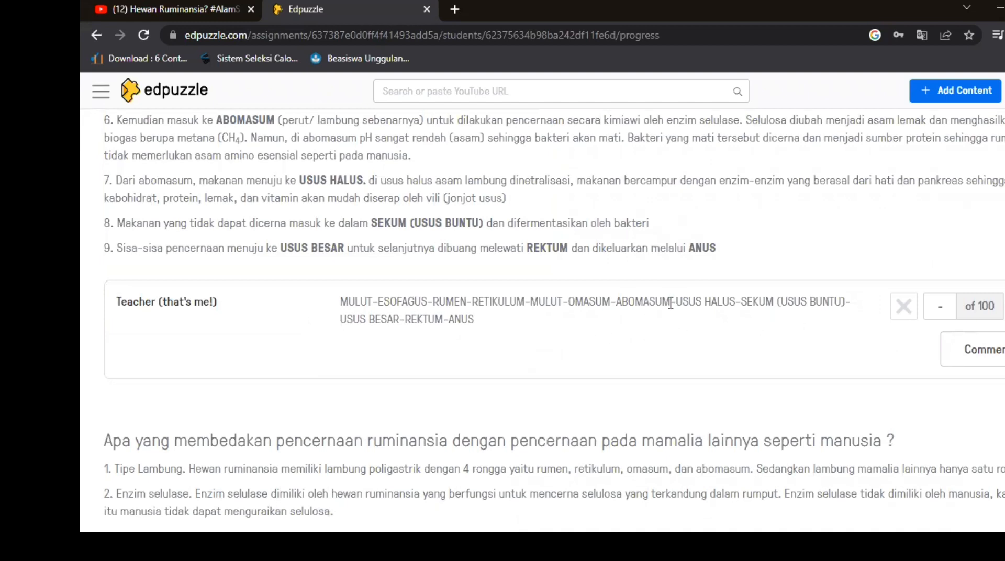
{"action": "left_click", "coordinate": [944, 306]}
{"action": "type", "text": "85"}
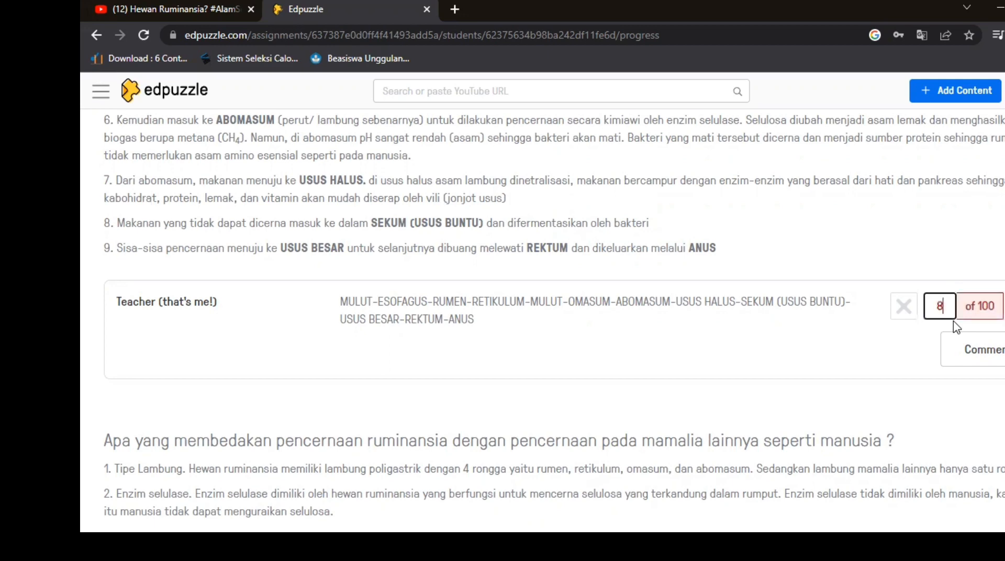
{"action": "scroll", "coordinate": [905, 356], "scroll_direction": "down", "scroll_amount": 1}
{"action": "scroll", "coordinate": [903, 364], "scroll_direction": "down", "scroll_amount": 1}
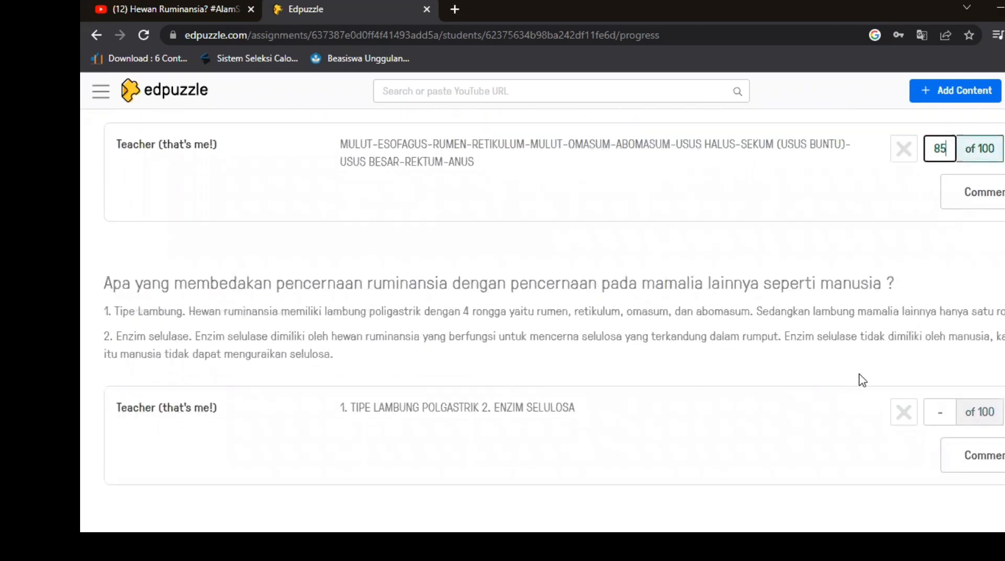
{"action": "left_click", "coordinate": [911, 411]}
- Examine the teacher's overall grade for the assignment and open the next student's progress
{"action": "scroll", "coordinate": [883, 314], "scroll_direction": "up", "scroll_amount": 15}
{"action": "scroll", "coordinate": [882, 320], "scroll_direction": "up", "scroll_amount": 4}
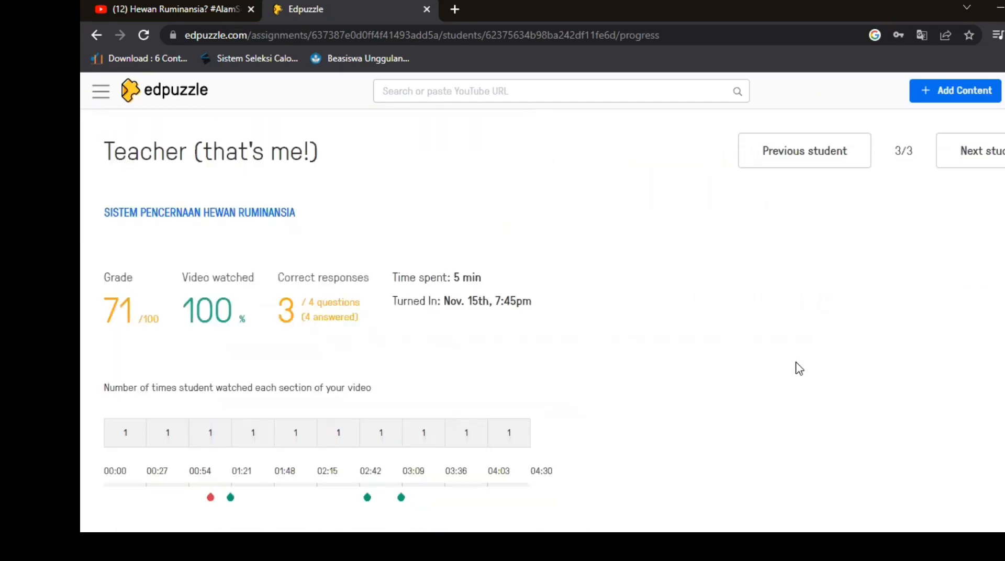
{"action": "left_click_drag", "start_coordinate": [90, 317], "coordinate": [155, 320]}
{"action": "left_click", "coordinate": [738, 289]}
{"action": "left_click", "coordinate": [992, 152]}
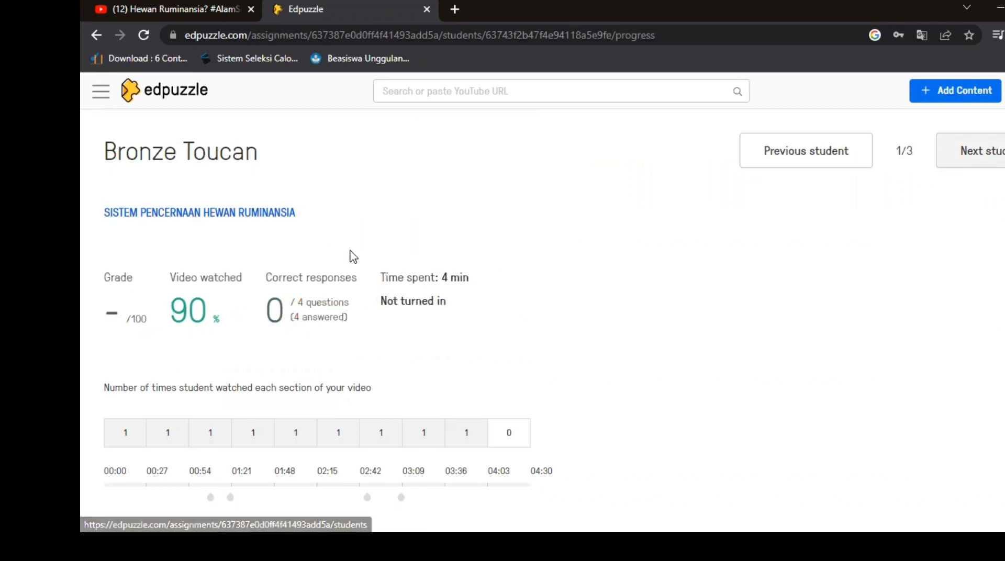
- Open the assigned video for editing from the assignment page, look over its questions and finish the editing
{"action": "left_click", "coordinate": [212, 217]}
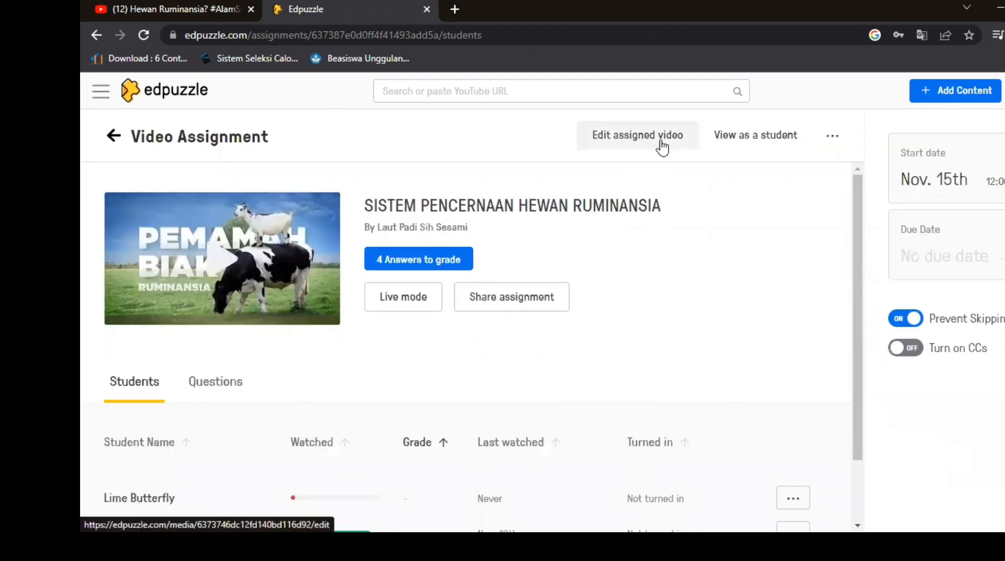
{"action": "left_click", "coordinate": [662, 146]}
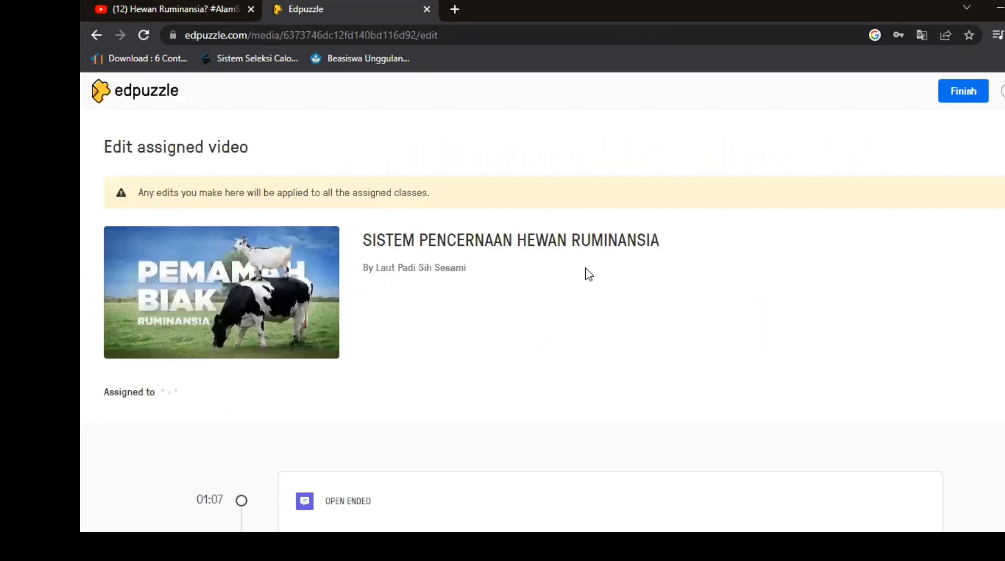
{"action": "scroll", "coordinate": [449, 334], "scroll_direction": "down", "scroll_amount": 3}
{"action": "scroll", "coordinate": [434, 350], "scroll_direction": "down", "scroll_amount": 4}
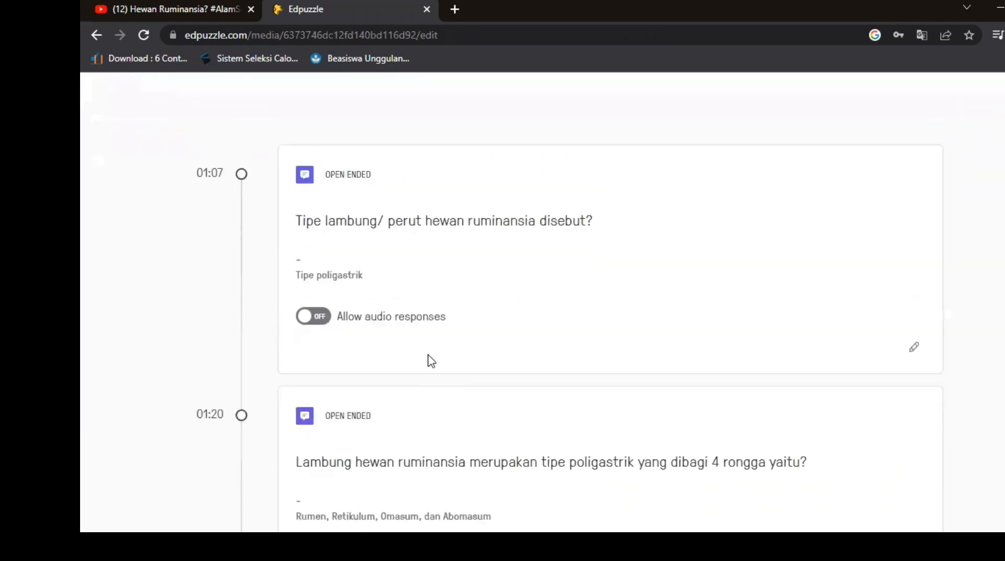
{"action": "scroll", "coordinate": [429, 359], "scroll_direction": "up", "scroll_amount": 6}
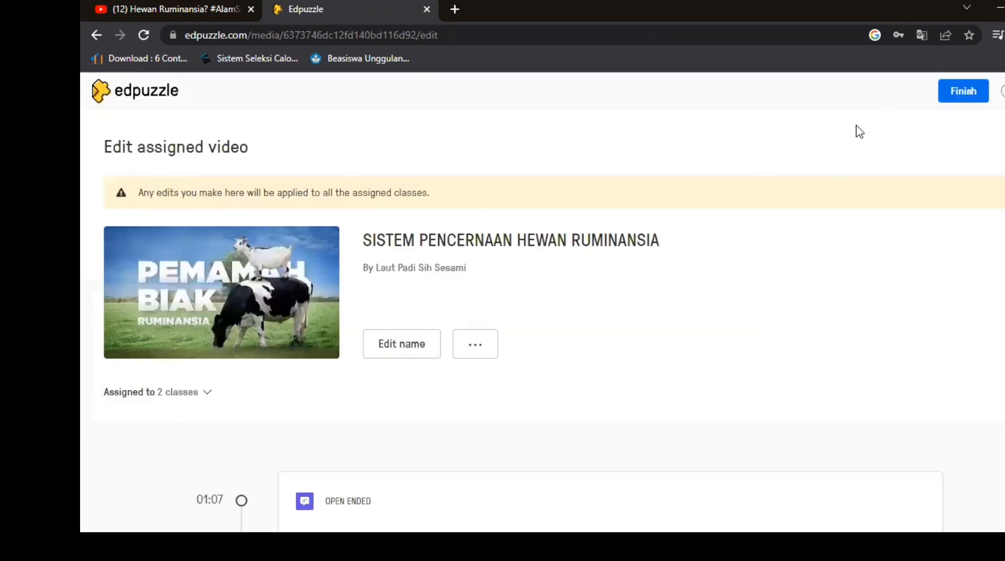
{"action": "left_click", "coordinate": [953, 96]}
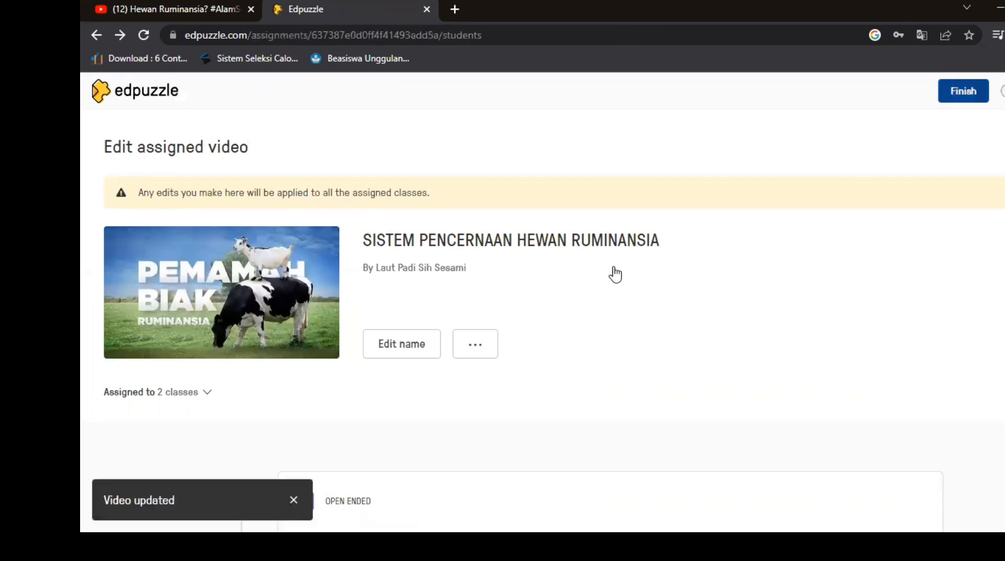
- View the assignment as a student, examine the first question's graded answer and rewatch its video section
{"action": "scroll", "coordinate": [613, 275], "scroll_direction": "down", "scroll_amount": 1}
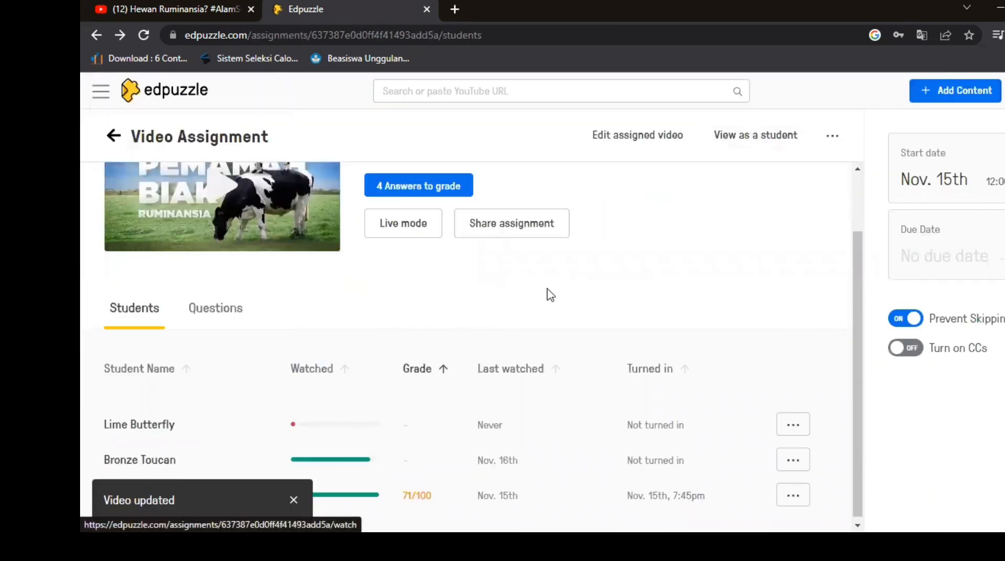
{"action": "scroll", "coordinate": [545, 293], "scroll_direction": "up", "scroll_amount": 1}
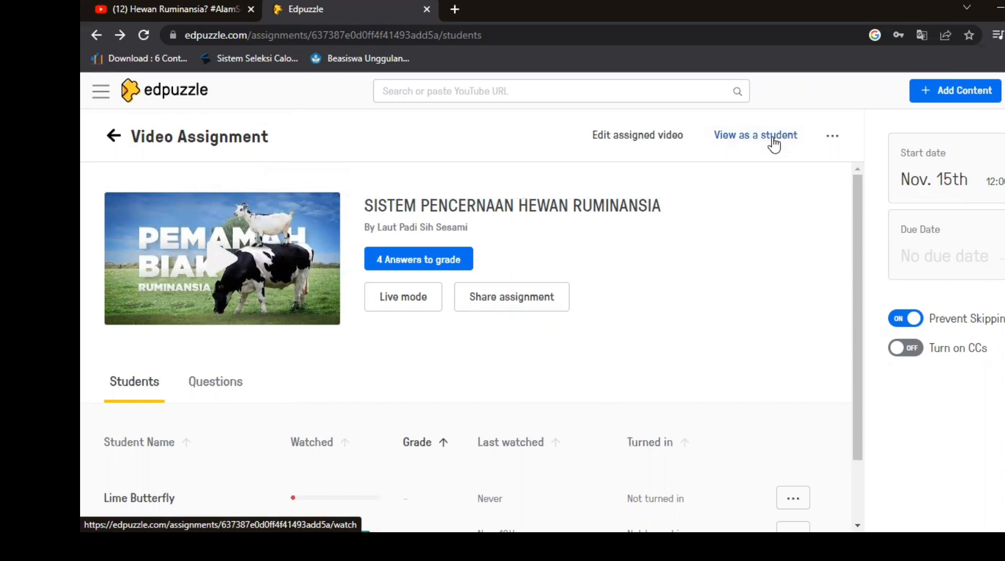
{"action": "left_click", "coordinate": [774, 143]}
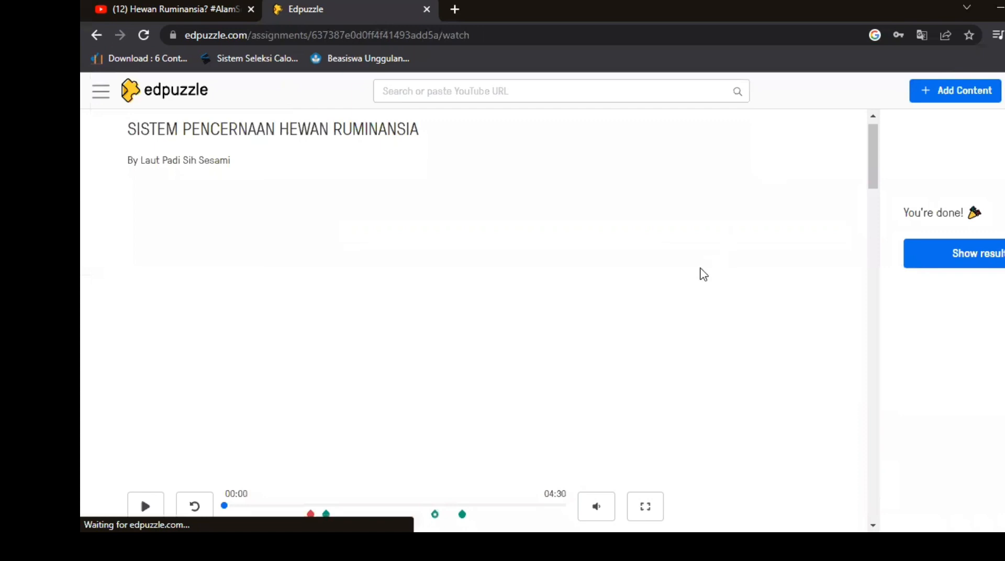
{"action": "left_click", "coordinate": [150, 435]}
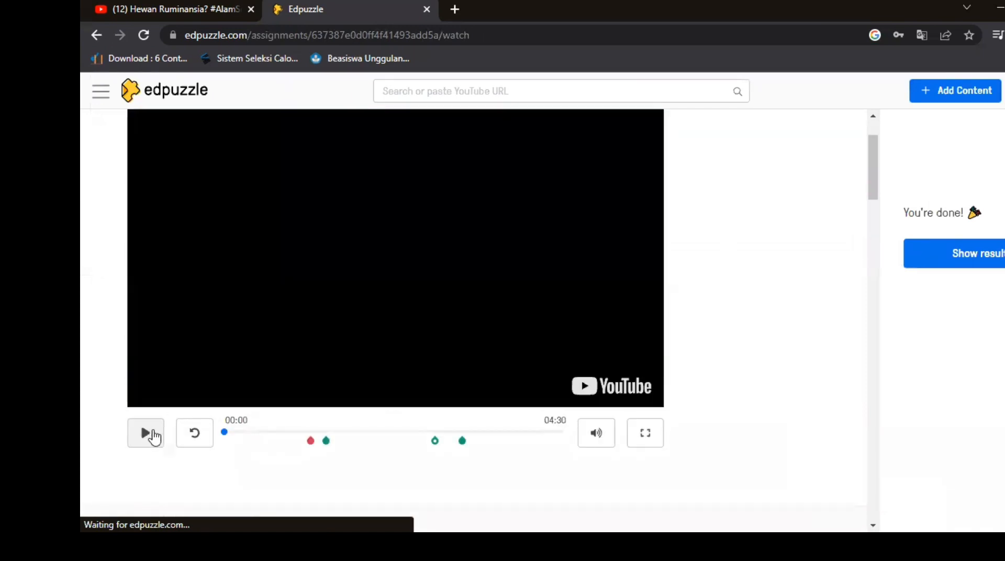
{"action": "left_click", "coordinate": [310, 439]}
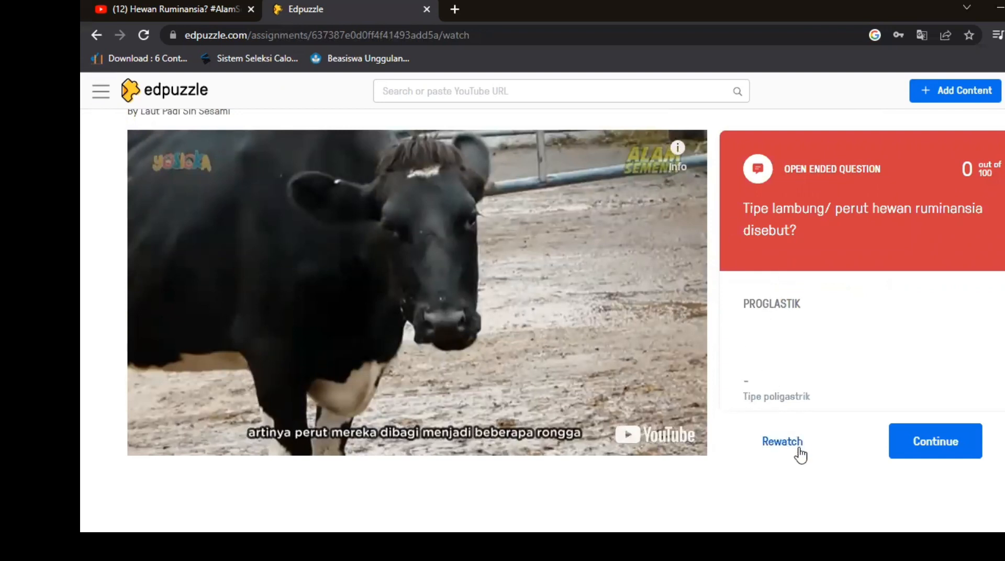
{"action": "left_click", "coordinate": [781, 442]}
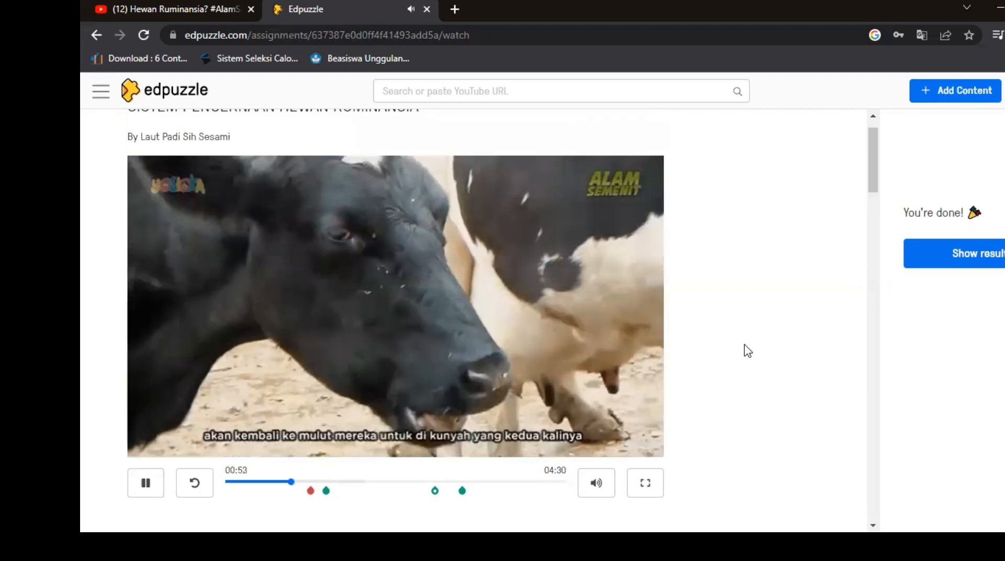
- Pause the student preview video and return to the Discover home page
{"action": "scroll", "coordinate": [745, 348], "scroll_direction": "down", "scroll_amount": 1}
{"action": "left_click", "coordinate": [147, 416]}
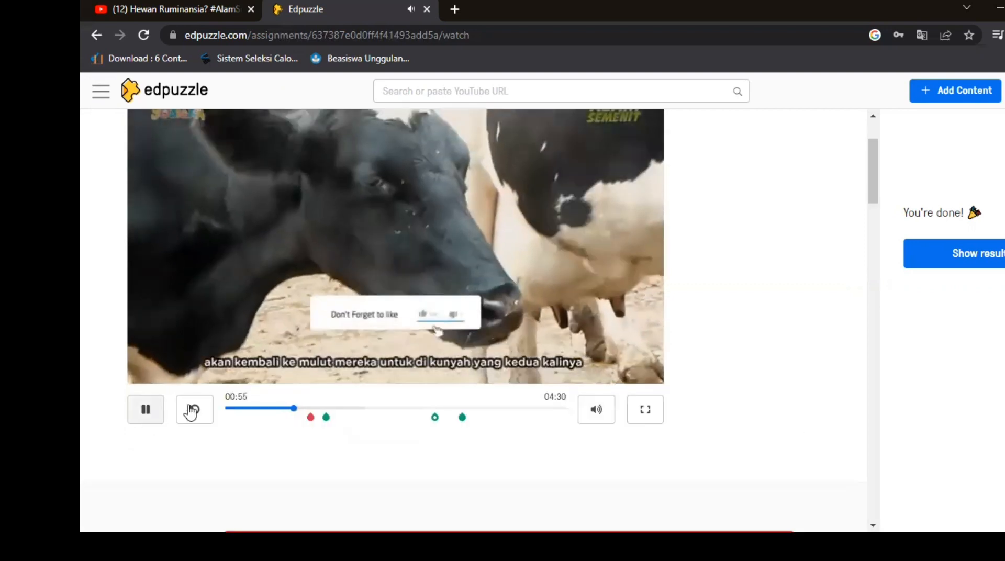
{"action": "scroll", "coordinate": [834, 298], "scroll_direction": "up", "scroll_amount": 2}
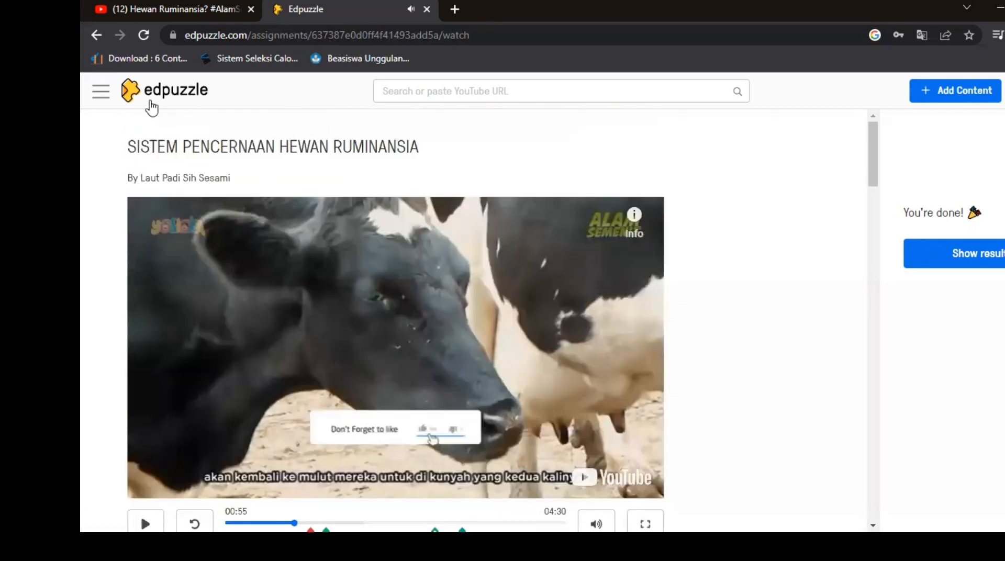
{"action": "left_click", "coordinate": [152, 107]}
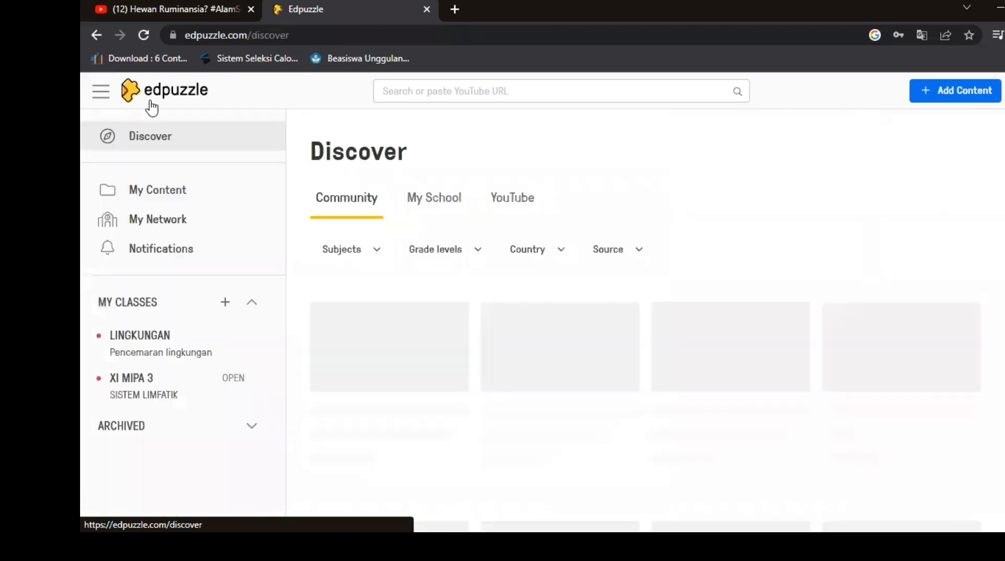